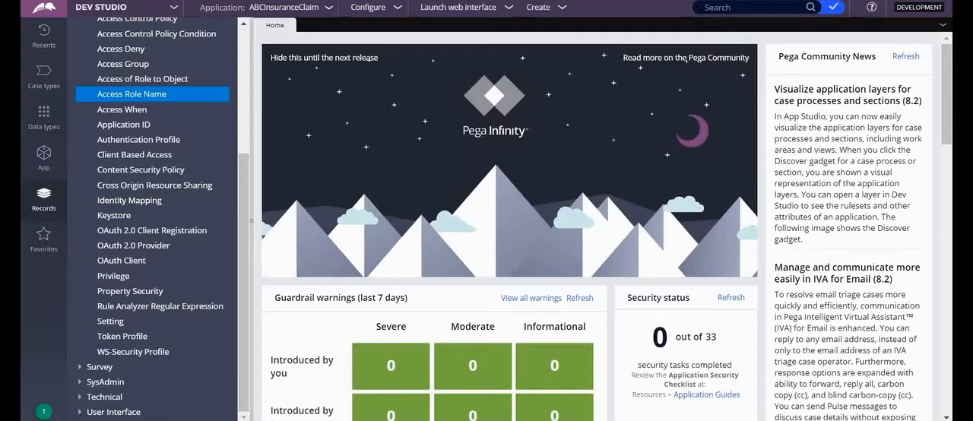
Switch to Pega Dev Studio and open the definition of the ABCInsuranceClaim application
scroll(190, 160, up, 2)
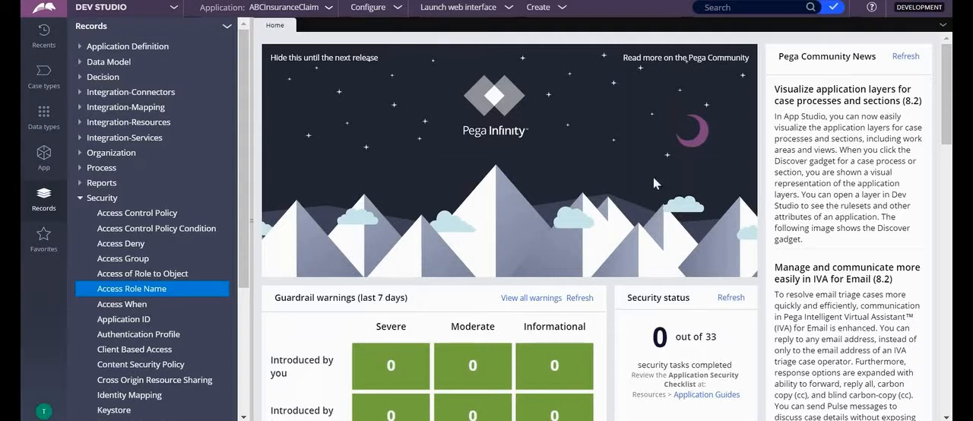
click(328, 9)
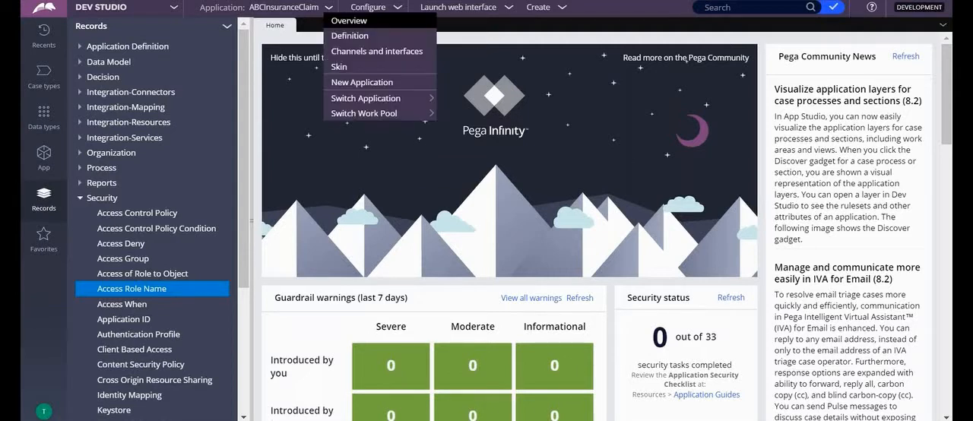
click(344, 39)
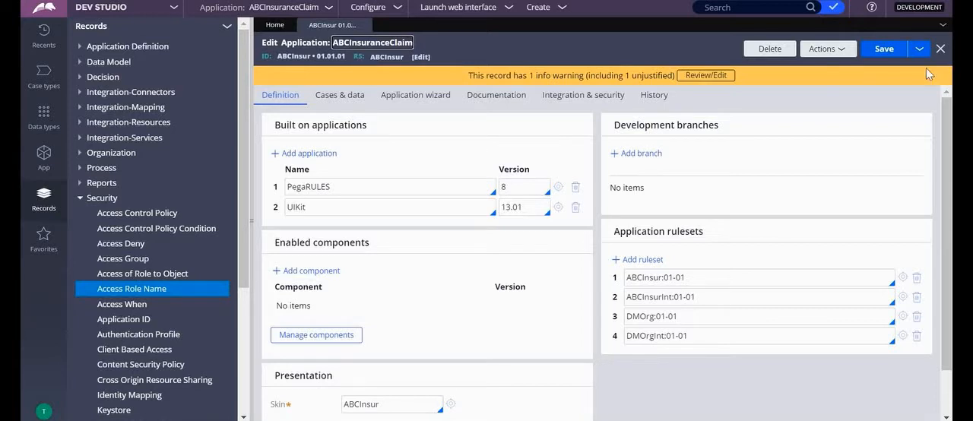
Save the application as a new application labelled ABCInsuranceClaimUI and open it
click(919, 49)
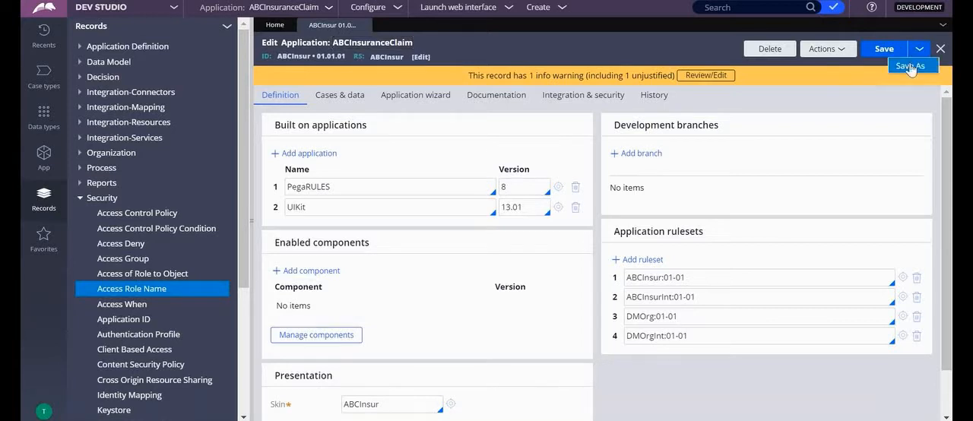
click(910, 66)
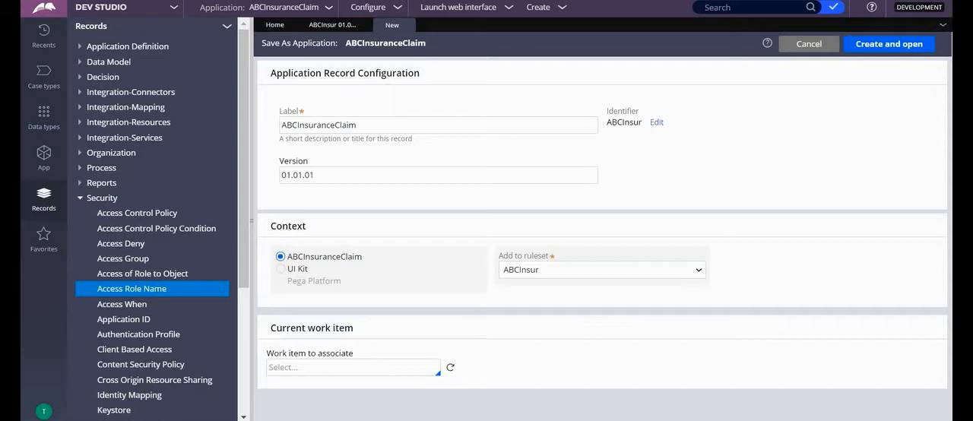
click(363, 124)
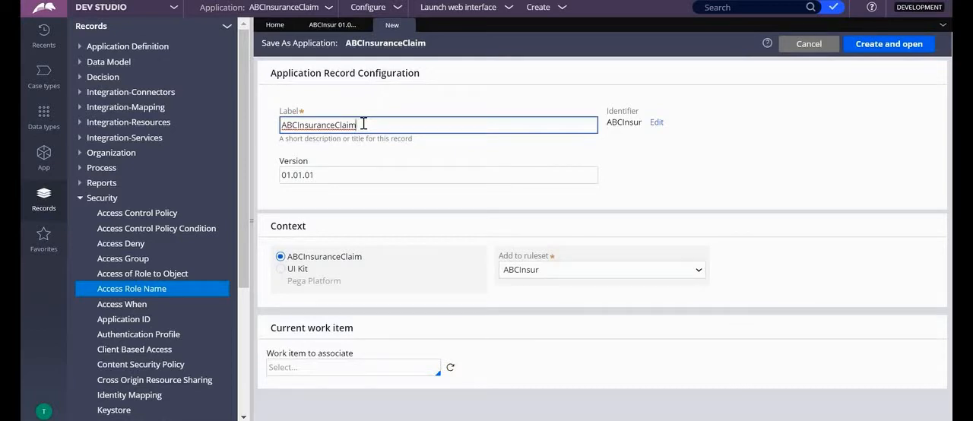
text(u)
key(BackSpace)
text(U)
key(Tab)
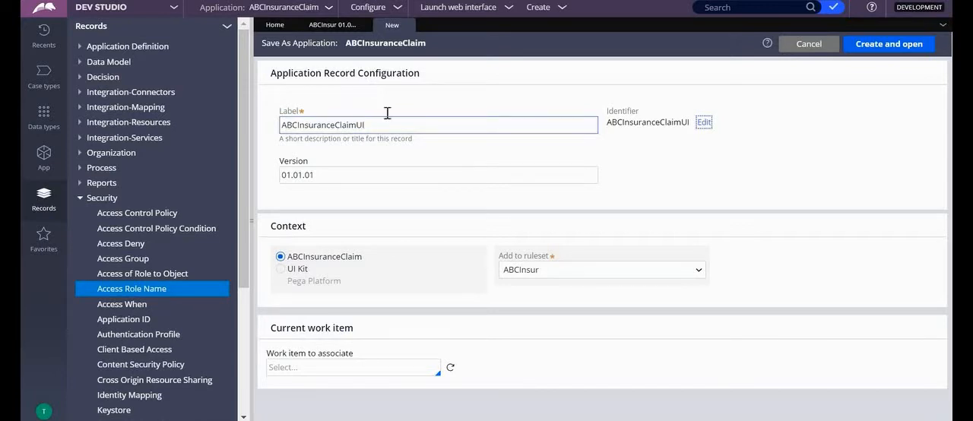
click(887, 45)
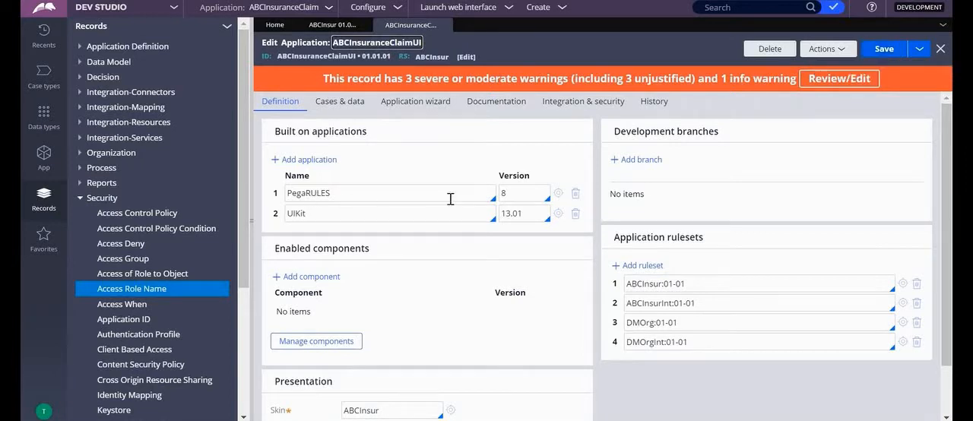
Replace the built-on applications UIKit and PegaRULES with ABCInsur version 01.01.01 and save the ABCInsuranceClaimUI application
click(576, 213)
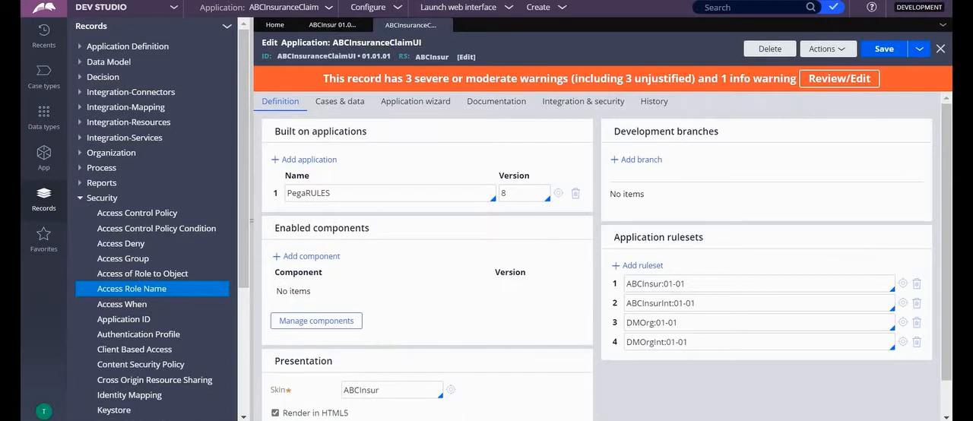
click(575, 193)
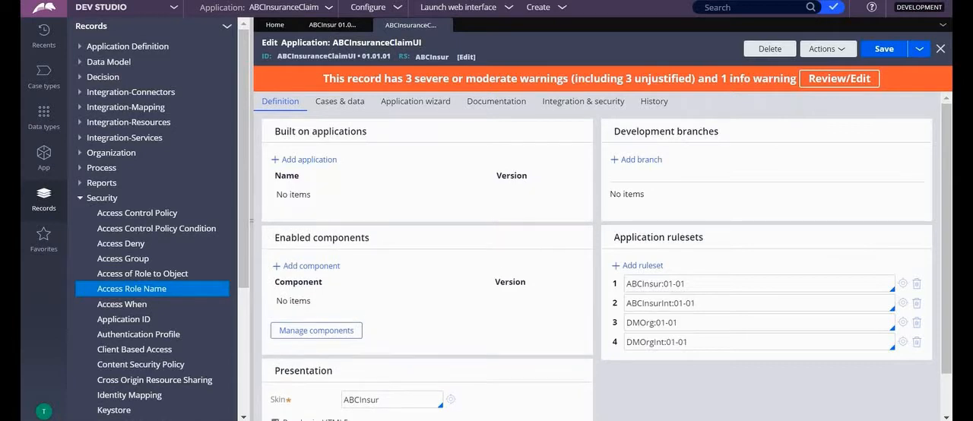
click(301, 161)
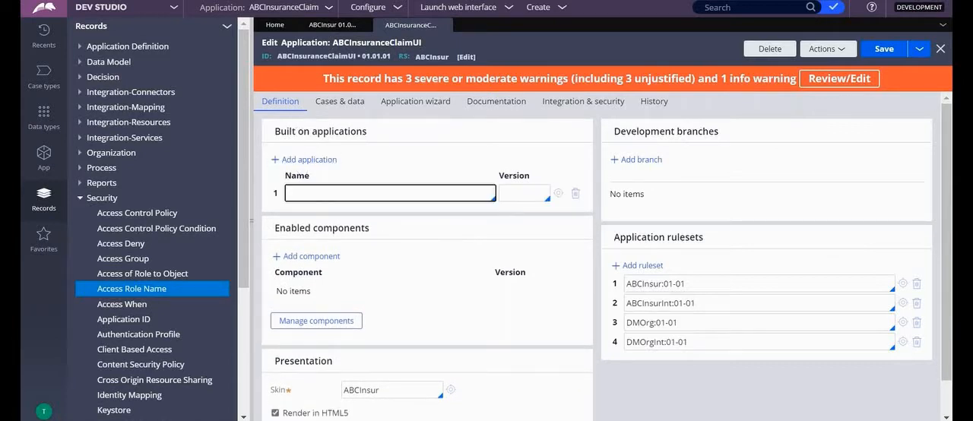
click(317, 192)
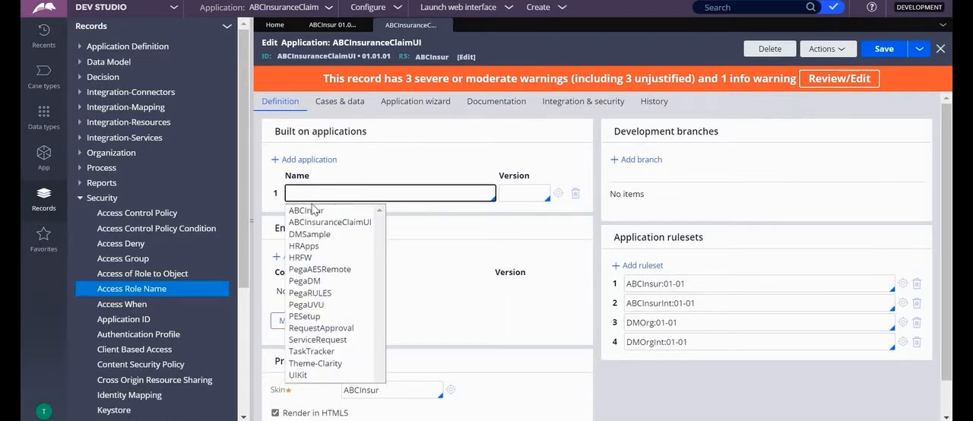
click(313, 211)
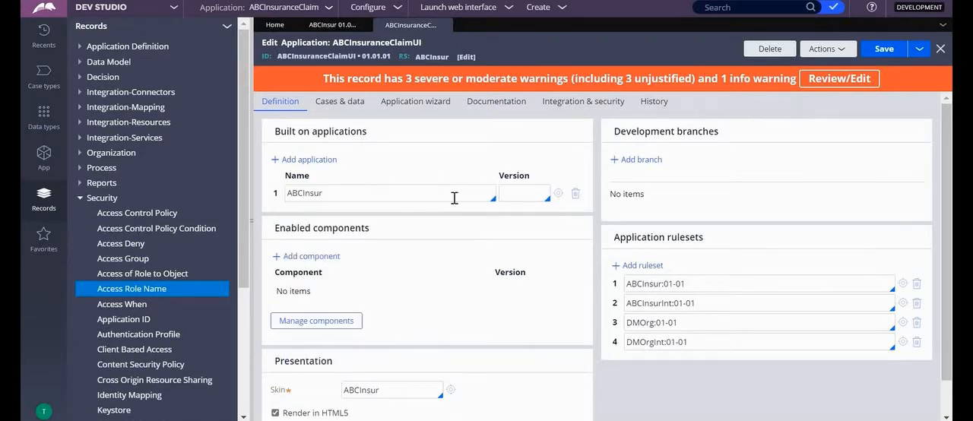
click(529, 194)
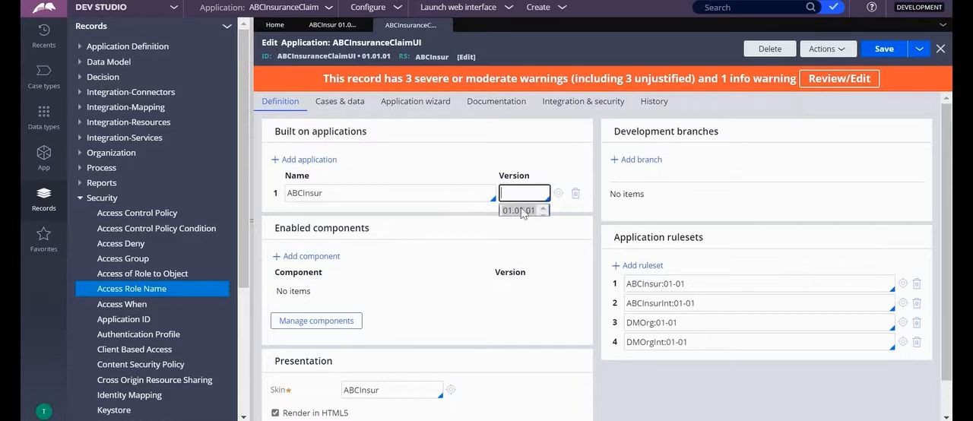
click(521, 211)
click(535, 143)
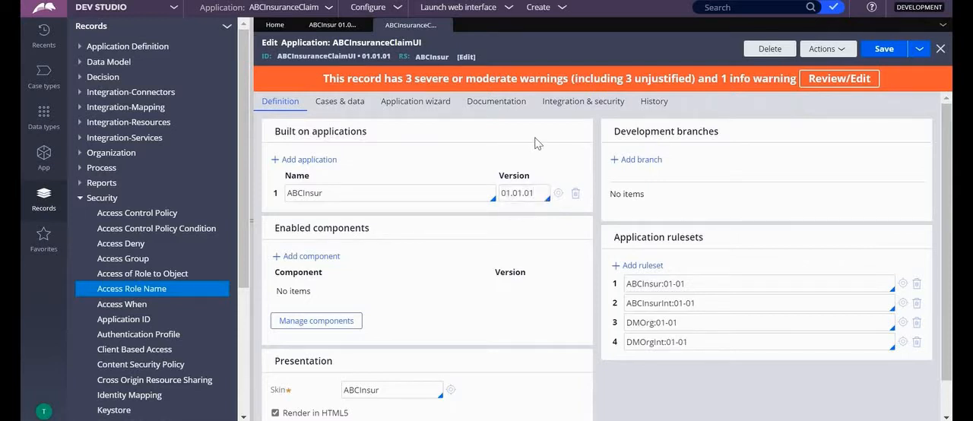
click(893, 50)
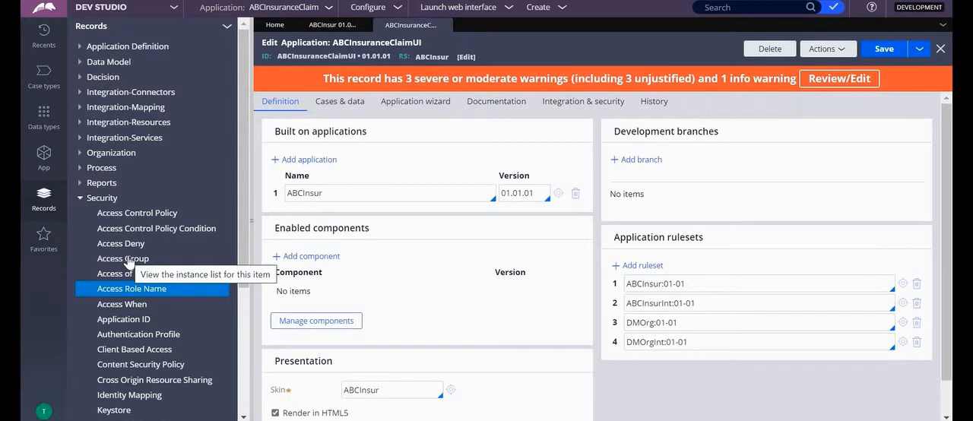
Open the current access group and start a copy of it with the access group name ABCInsur:AuthorsUI
click(43, 411)
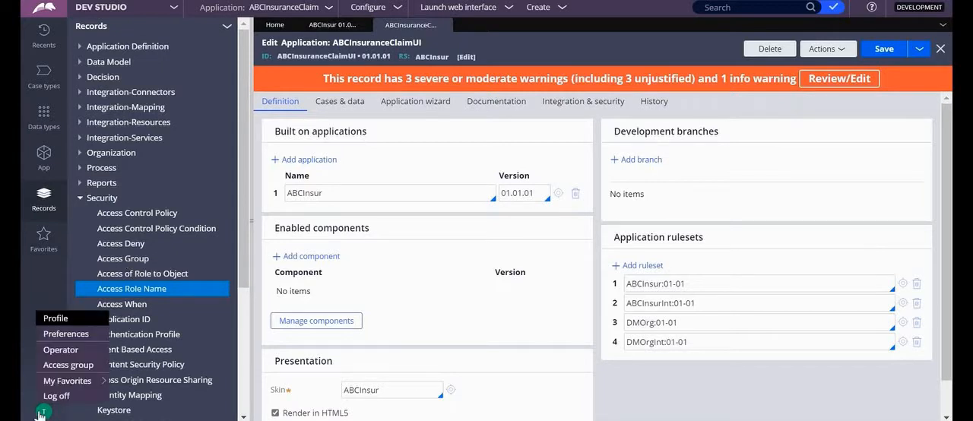
click(67, 366)
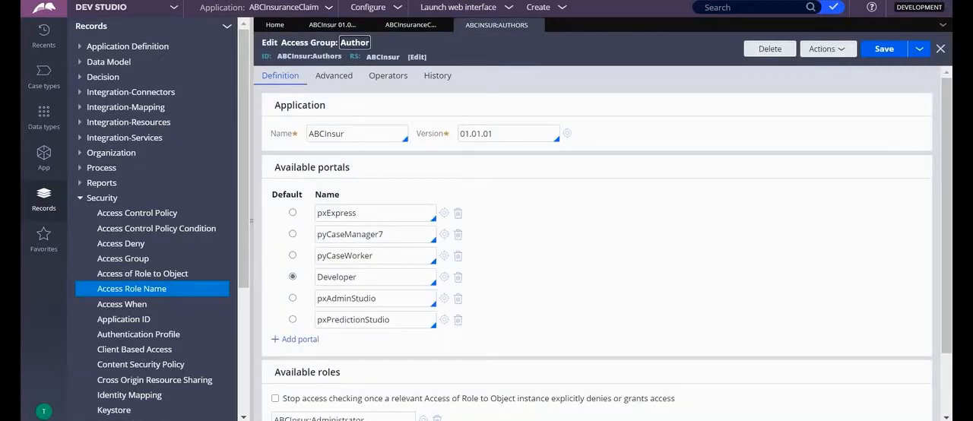
click(918, 50)
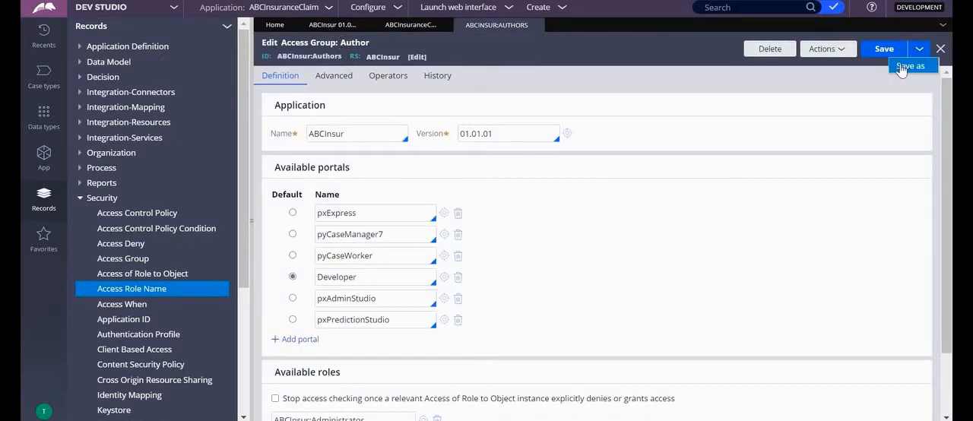
click(905, 66)
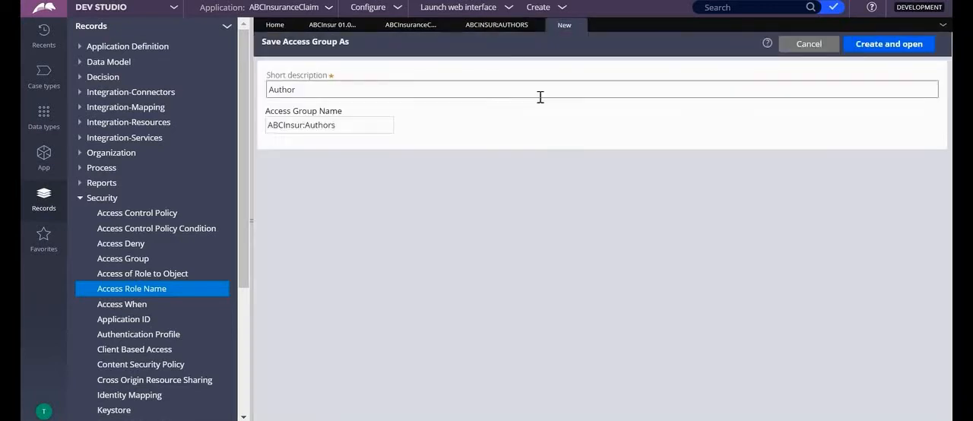
click(307, 90)
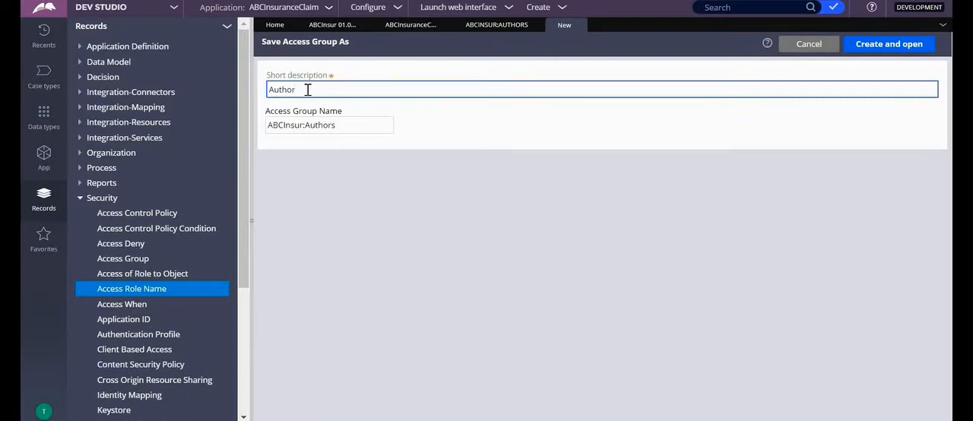
key(BackSpace)
key(BackSpace)
key(BackSpace)
click(345, 124)
text(ui)
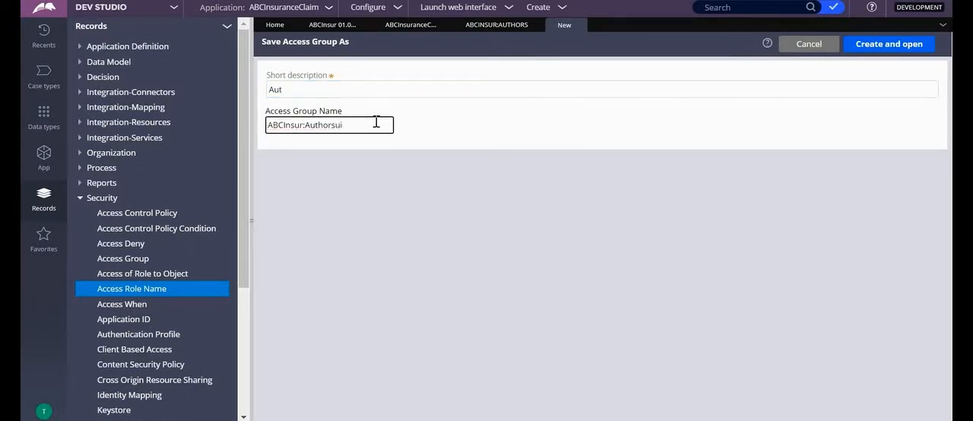
key(BackSpace)
text(UI)
Set the access group copy's short description to UI and create it
click(314, 77)
key(BackSpace)
key(BackSpace)
key(BackSpace)
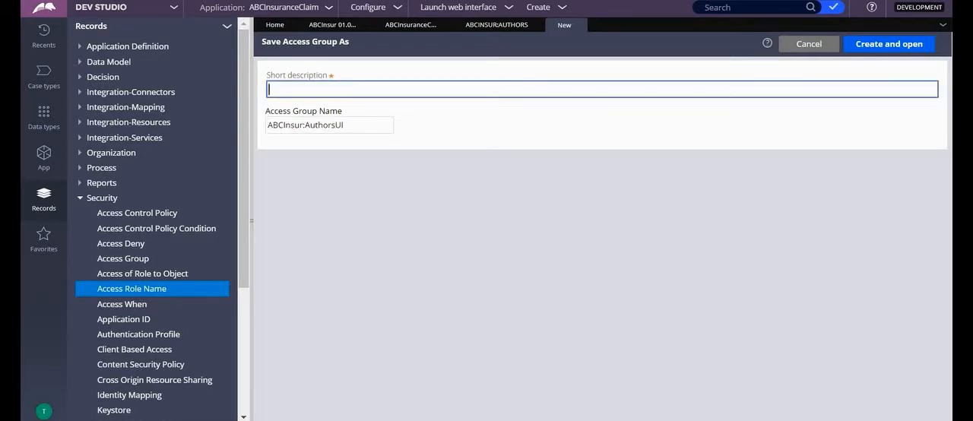
text(UI)
click(888, 44)
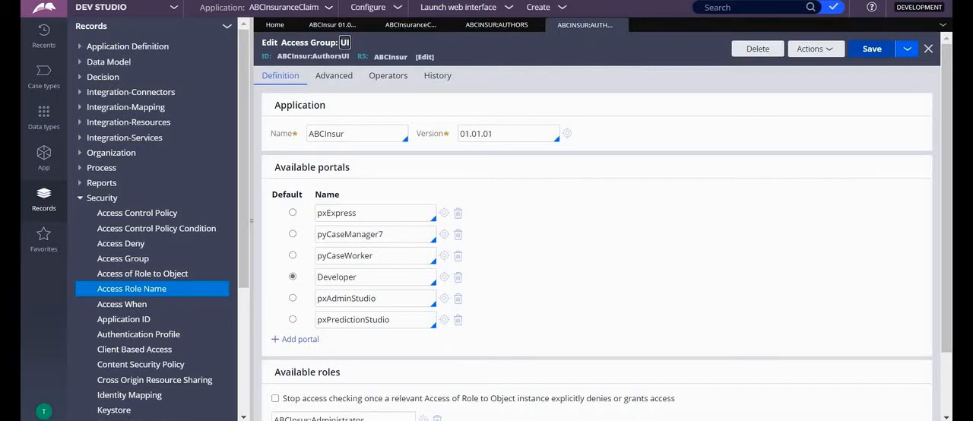
Point the new access group to the ABCInsuranceClaimUI application and save it
click(361, 137)
key(BackSpace)
key(BackSpace)
key(BackSpace)
key(BackSpace)
key(BackSpace)
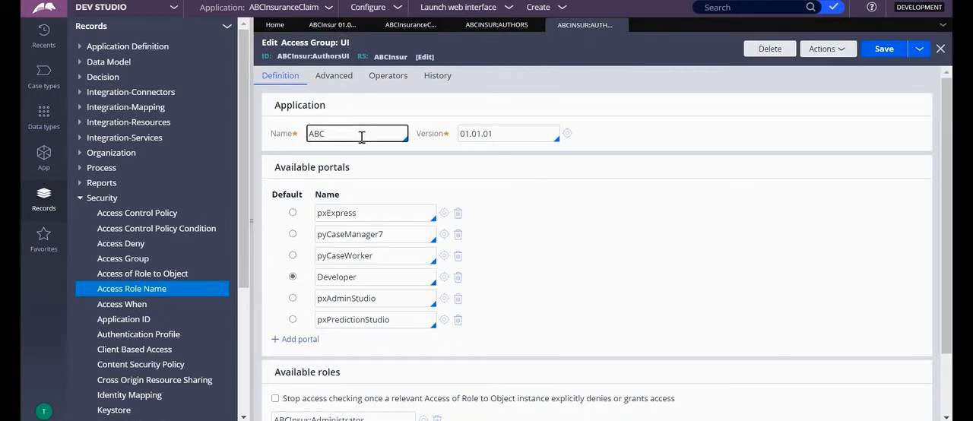
key(BackSpace)
key(BackSpace)
key(BackSpace)
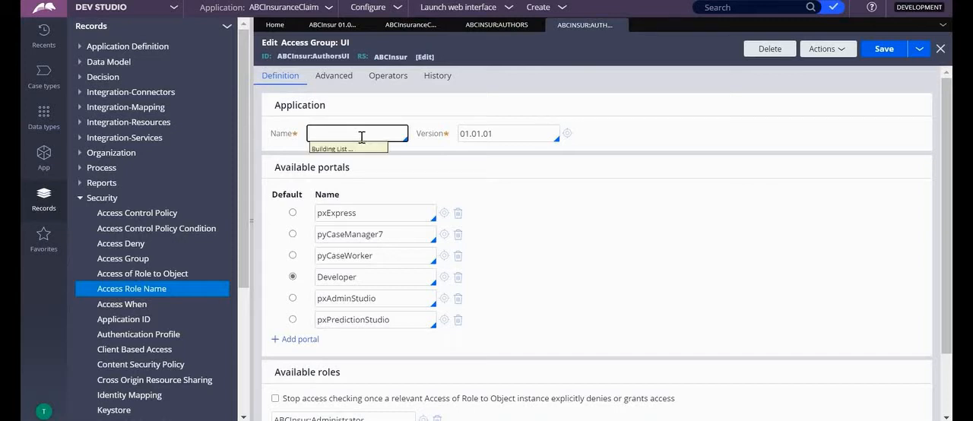
key(Down)
key(Down)
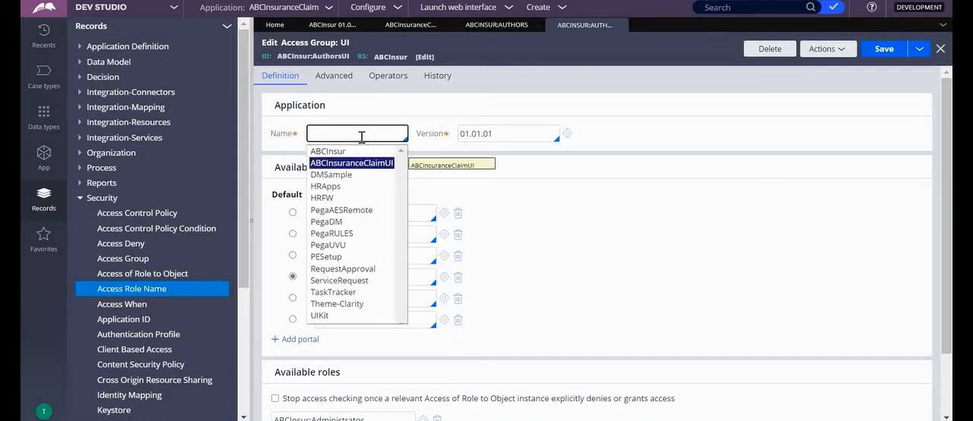
key(Return)
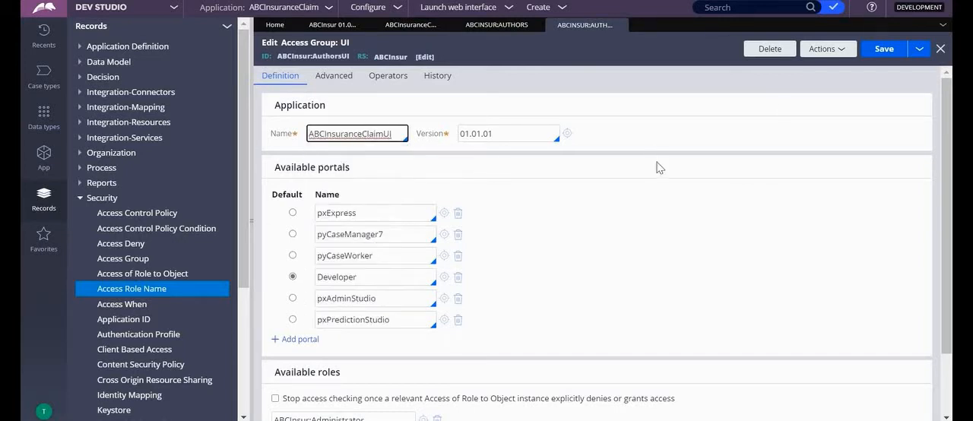
click(887, 55)
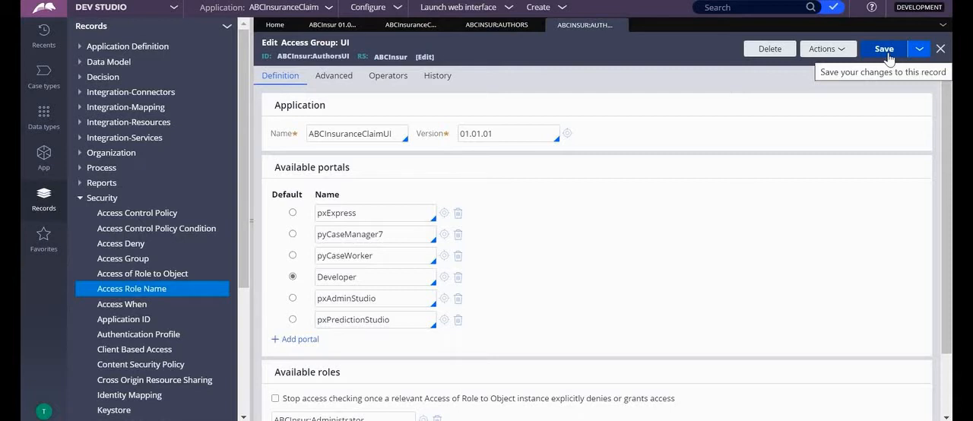
Open the current operator's record and start saving a copy of it
click(40, 413)
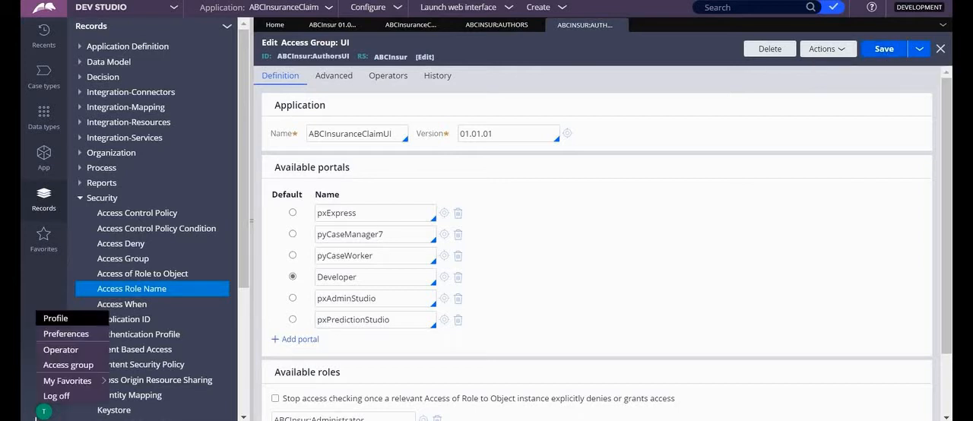
click(61, 349)
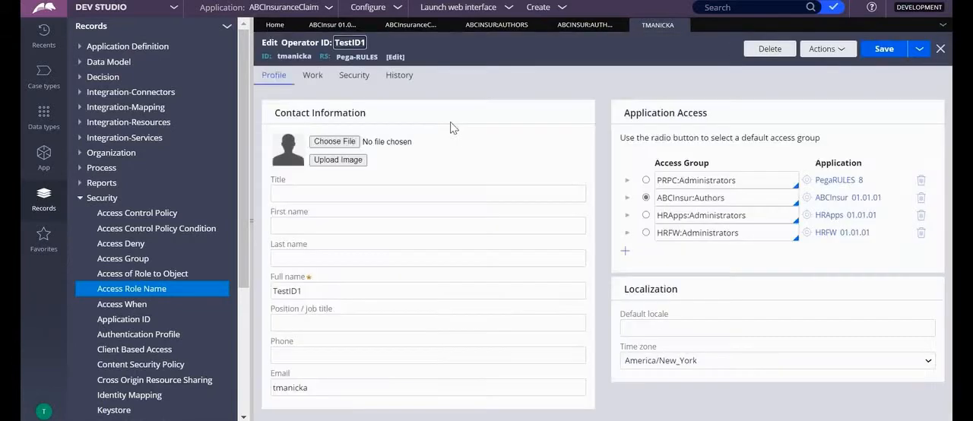
click(919, 49)
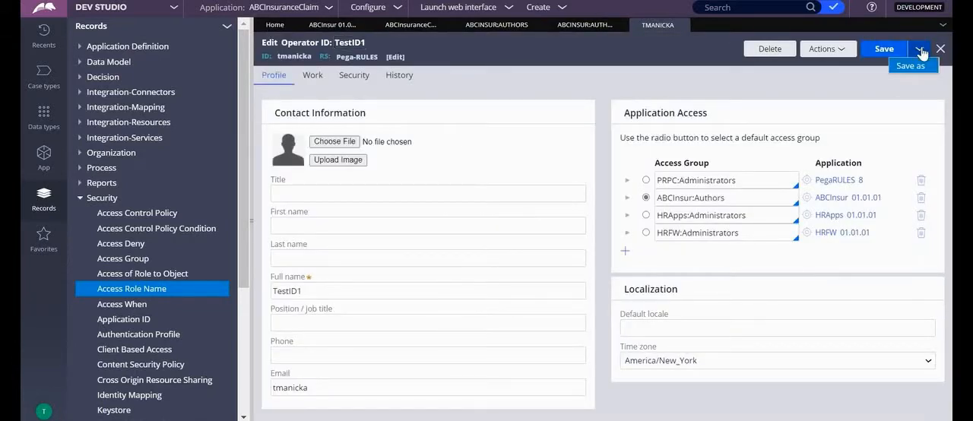
click(913, 66)
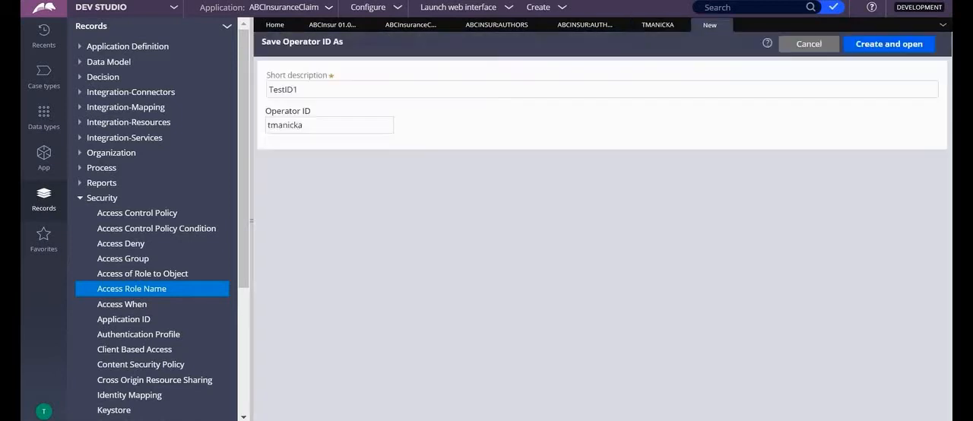
Clear the operator copy's short description and set its operator ID to UIoperator
click(348, 90)
key(BackSpace)
key(BackSpace)
key(BackSpace)
key(BackSpace)
key(BackSpace)
key(BackSpace)
key(BackSpace)
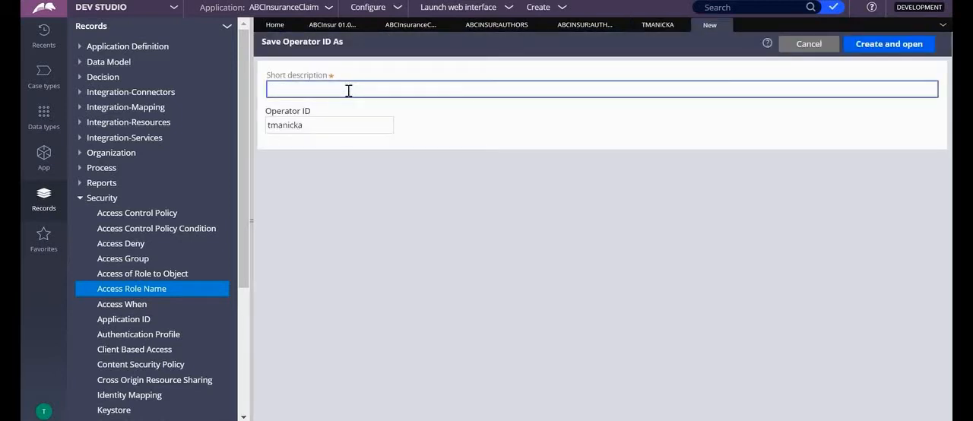
click(325, 124)
key(BackSpace)
key(BackSpace)
key(BackSpace)
key(BackSpace)
key(BackSpace)
key(BackSpace)
key(BackSpace)
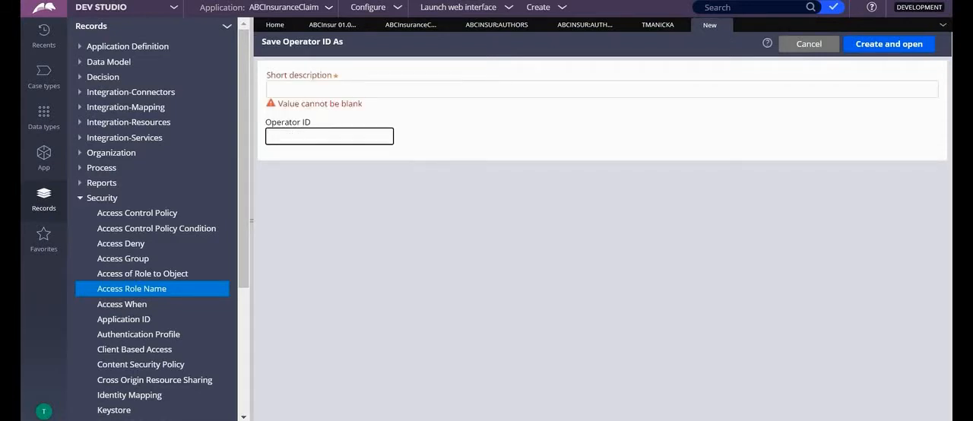
text(tR)
key(BackSpace)
text(E)
key(BackSpace)
key(BackSpace)
text(OP)
key(BackSpace)
key(BackSpace)
text(Uloperator)
Set the operator copy's short description to UI and create the record
click(293, 91)
text(UI)
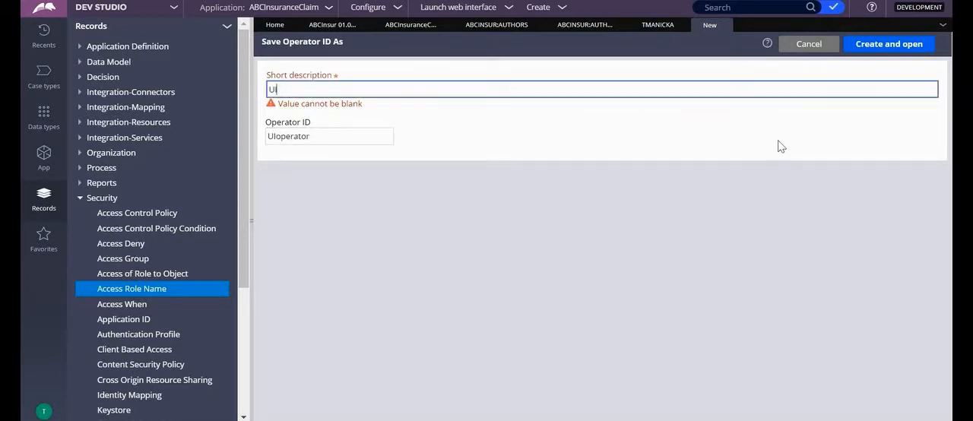
click(885, 45)
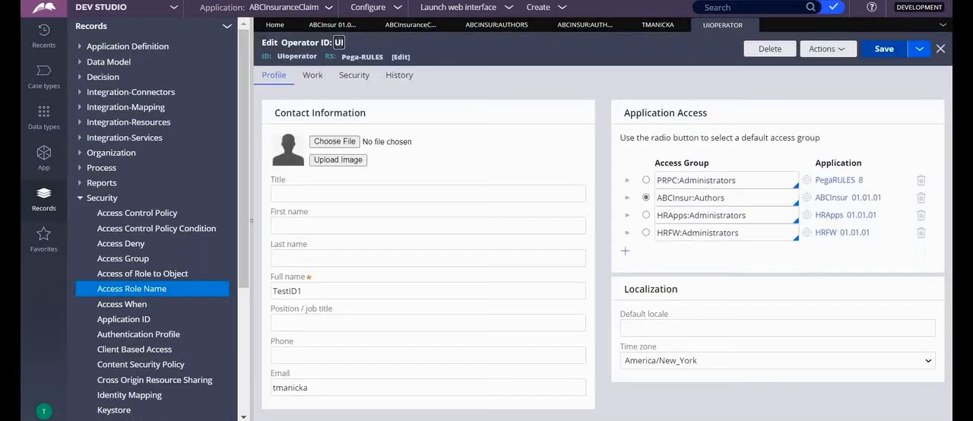
Change the new operator's default access group to ABCInsur:AuthorsUI
click(752, 195)
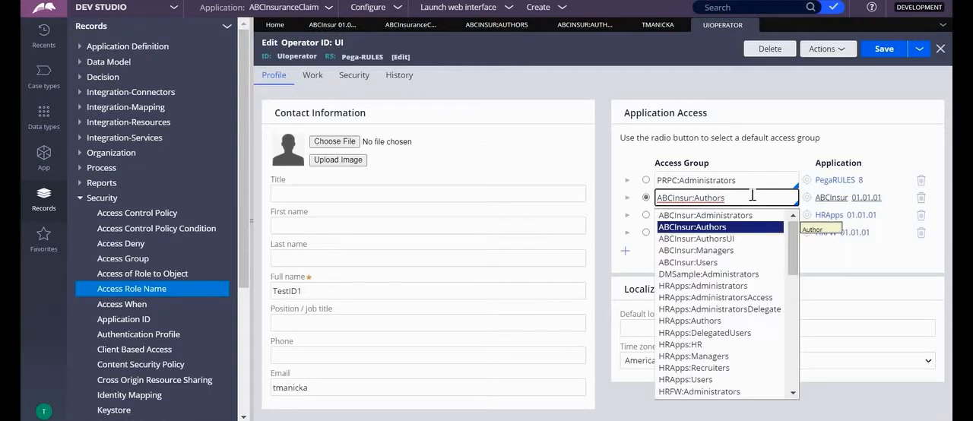
key(Down)
key(Down)
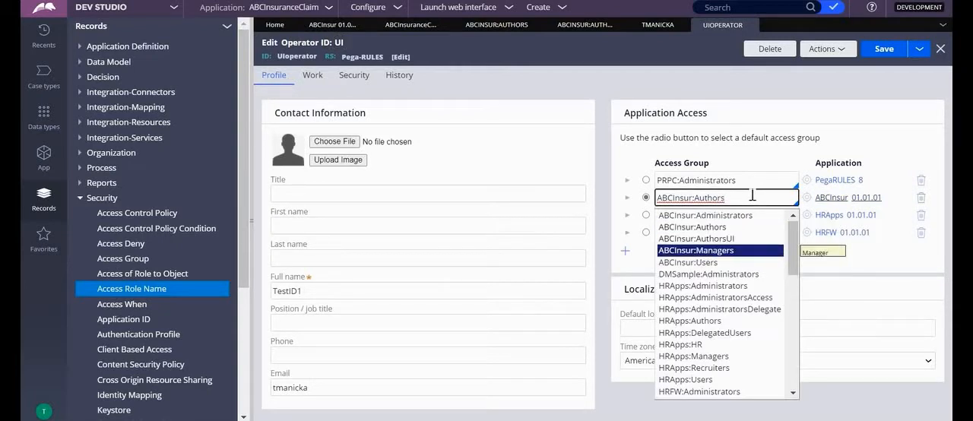
key(Up)
key(Return)
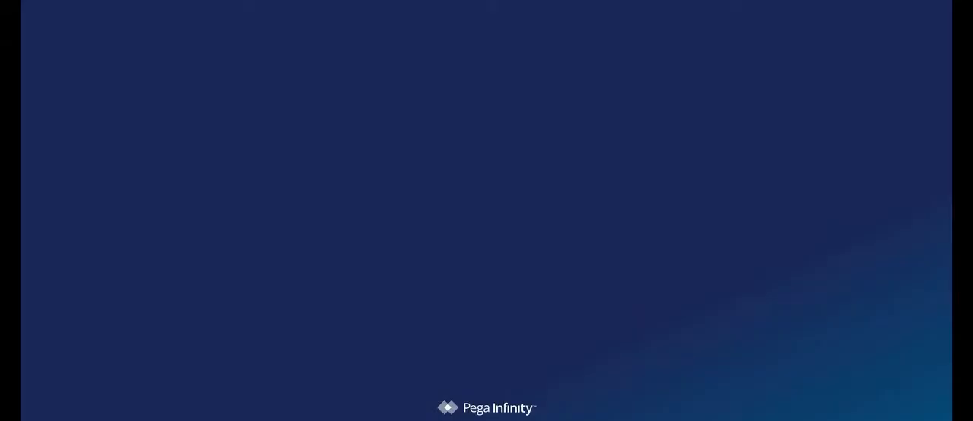
Log in as UIoperator with the account password
text(UIoperato)
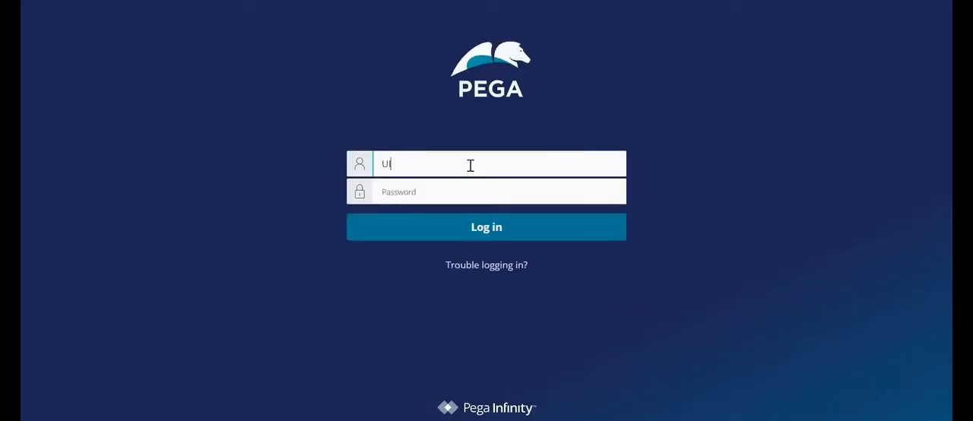
text(r)
key(Tab)
text(rules)
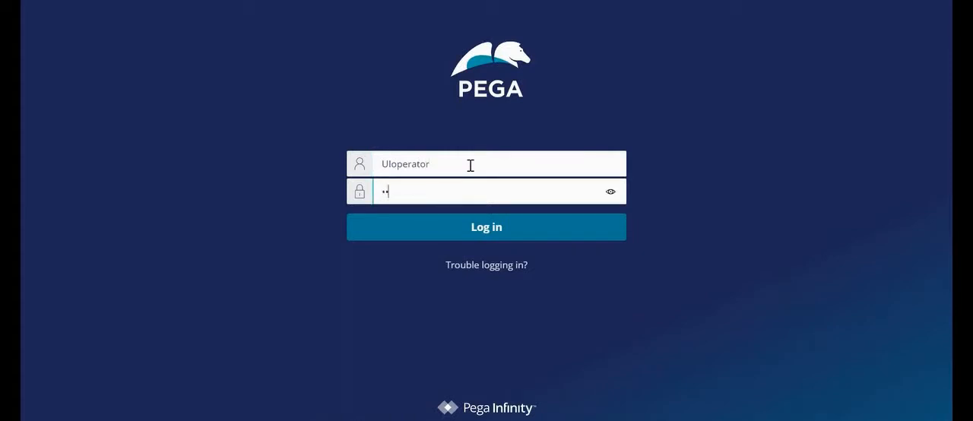
click(475, 237)
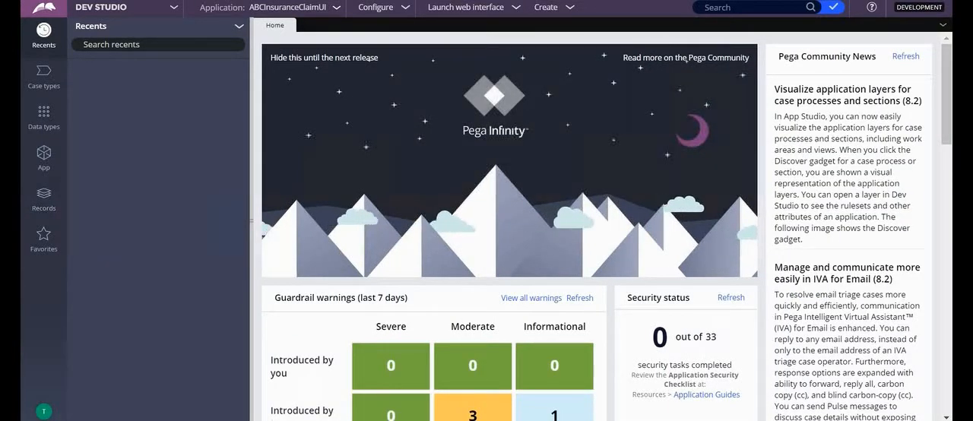
Leave the UIoperator session and start saving a copy of the UIoperator record from the ABCInsuranceClaim application
click(46, 412)
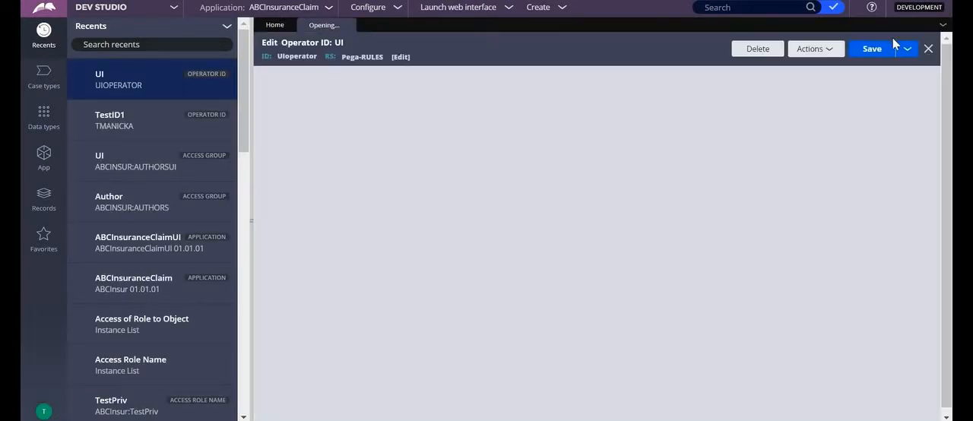
click(904, 48)
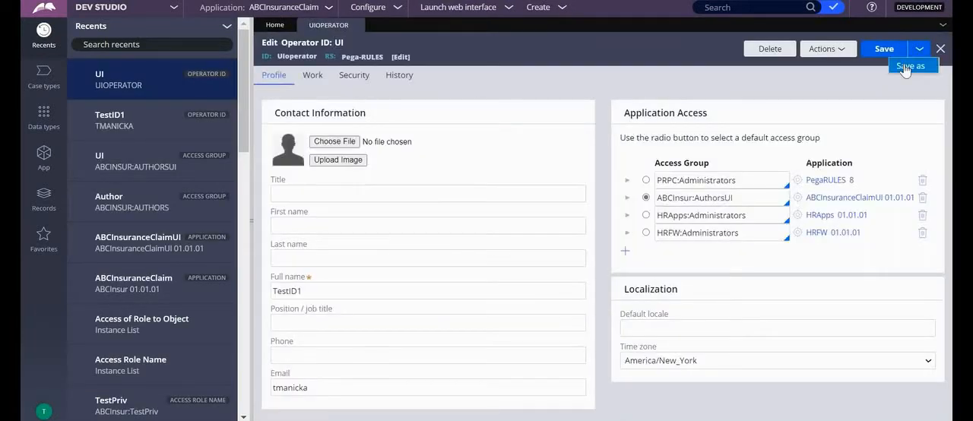
click(900, 65)
Give the operator copy the short description UI2 and operator ID UIoperator2, then create and save it
click(290, 88)
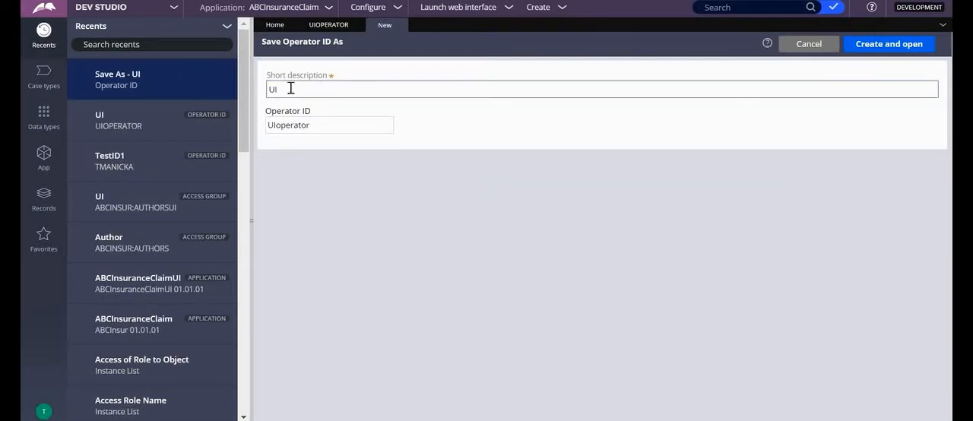
text(2)
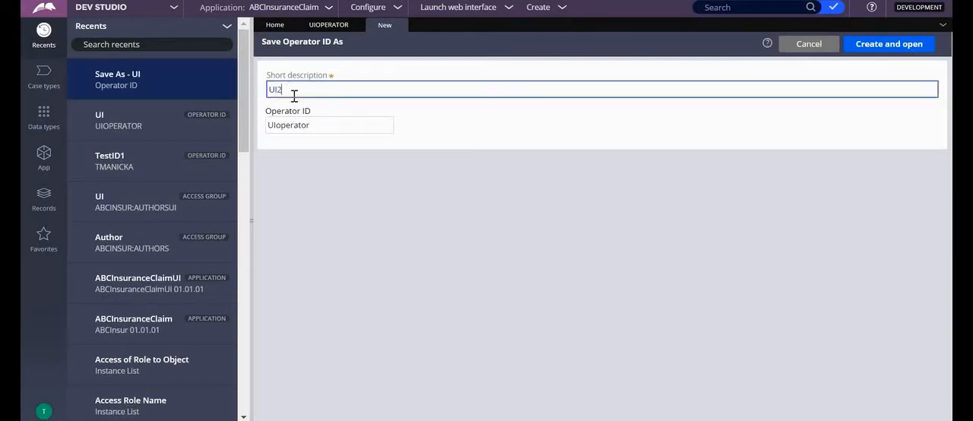
click(314, 124)
text(2)
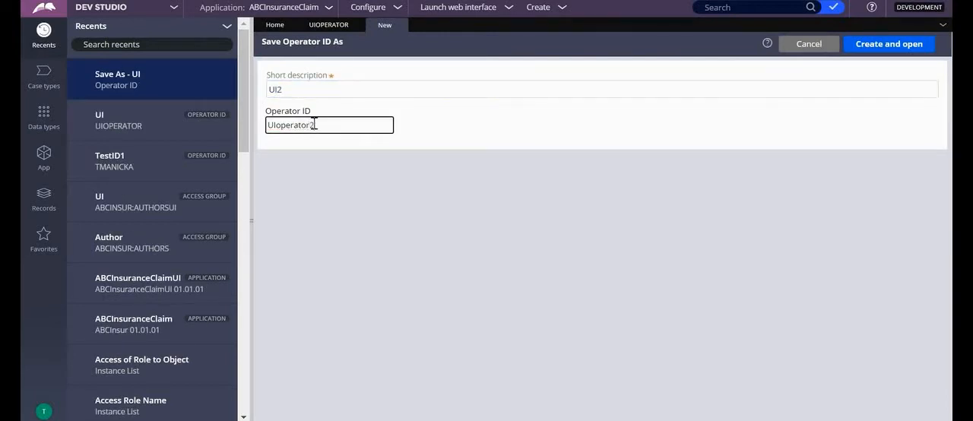
click(865, 44)
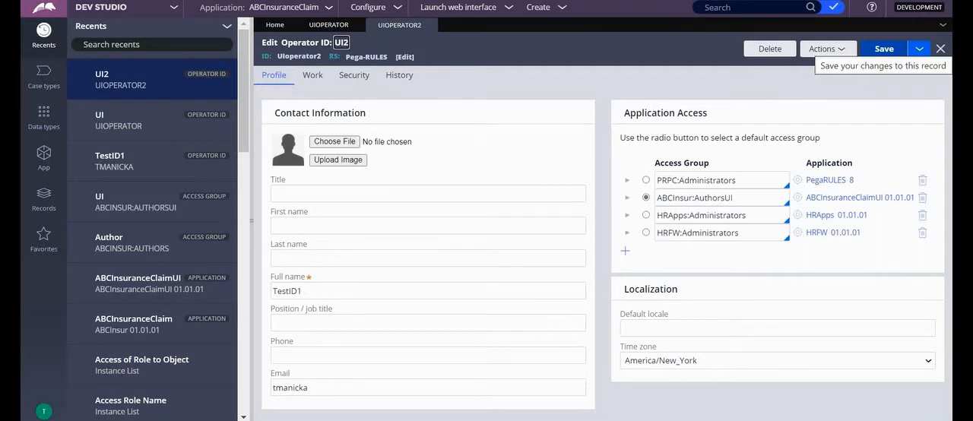
click(885, 50)
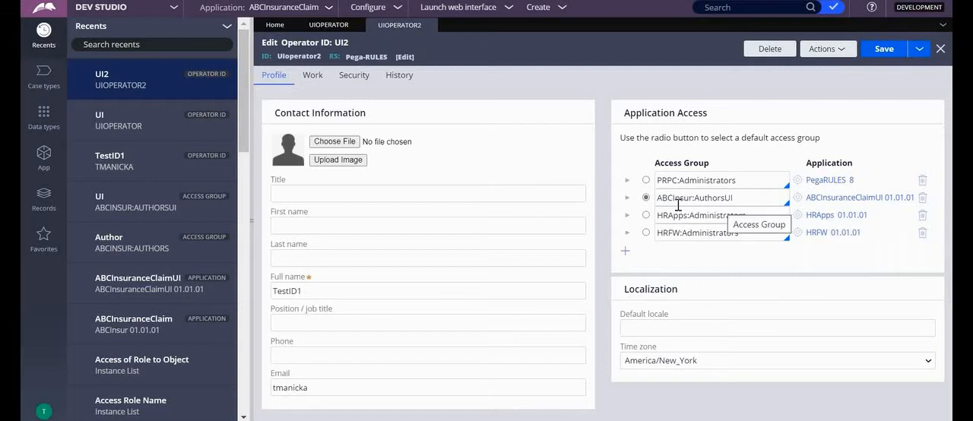
Open the ABCInsur:AuthorsUI access group from the UIoperator2 record and start saving a copy of it
click(797, 199)
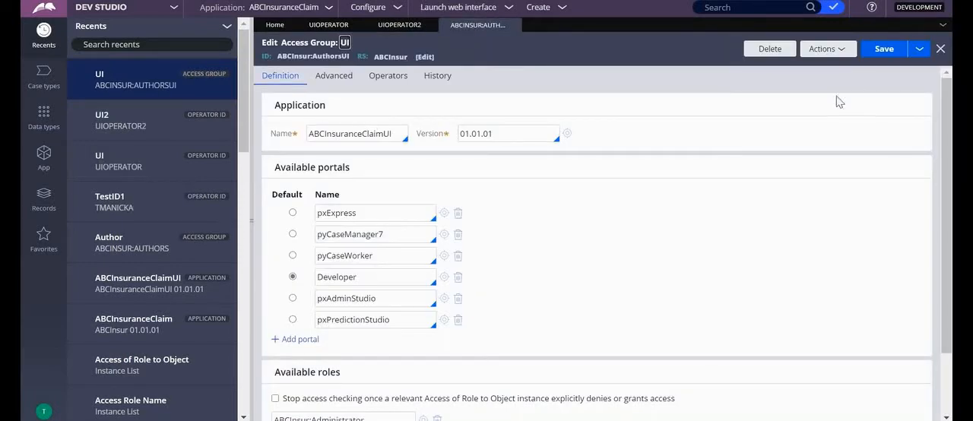
click(913, 51)
click(910, 67)
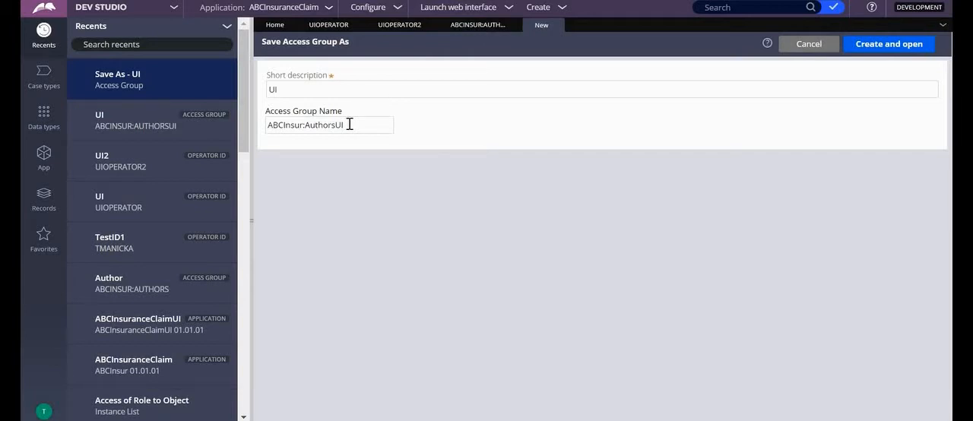
Give the access group copy the short description UI2 and the name ABCInsur:AuthorsUI2, and create it
click(350, 92)
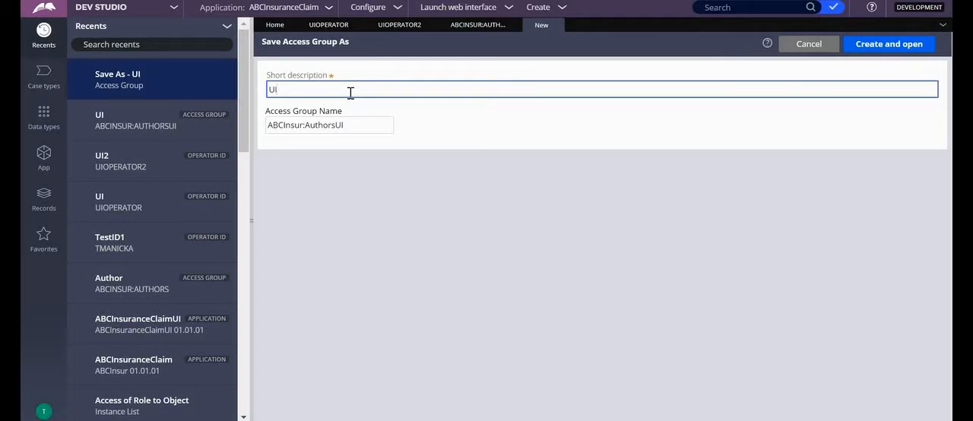
text(2)
click(347, 120)
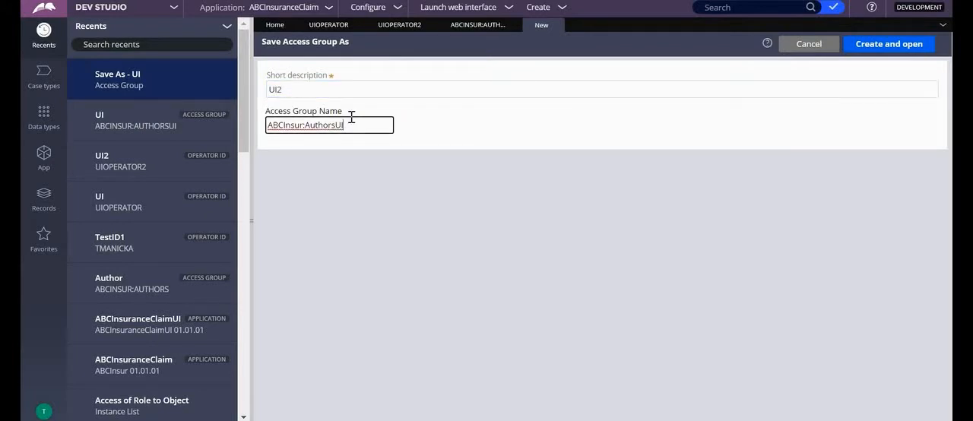
text(2)
click(894, 44)
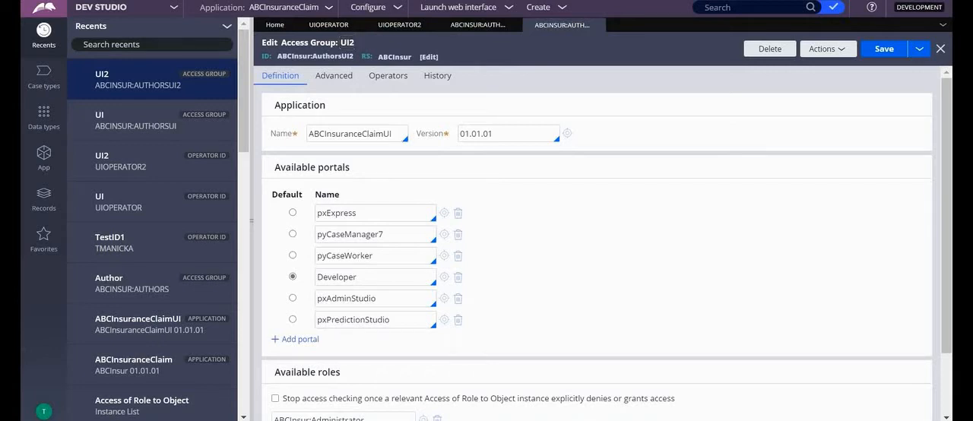
Set the new access group's application name to ABCInsuranceClaimUI2 and create that application record with version 01.01.01
drag(438, 160, 408, 145)
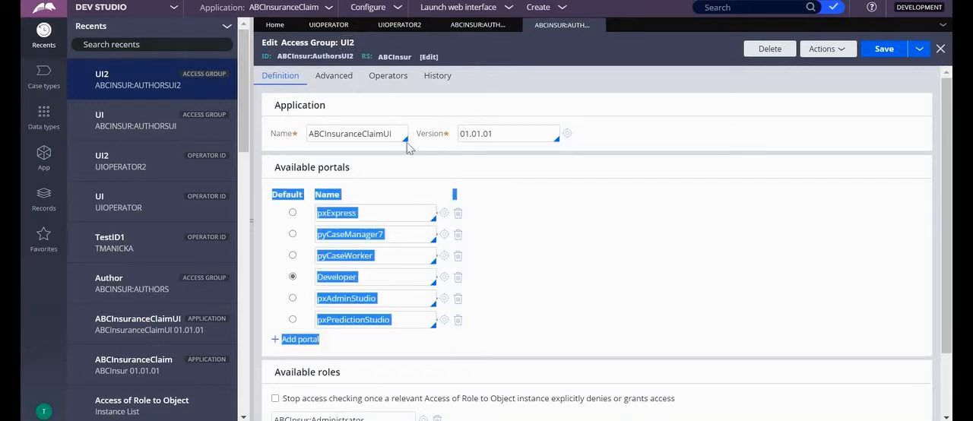
click(529, 189)
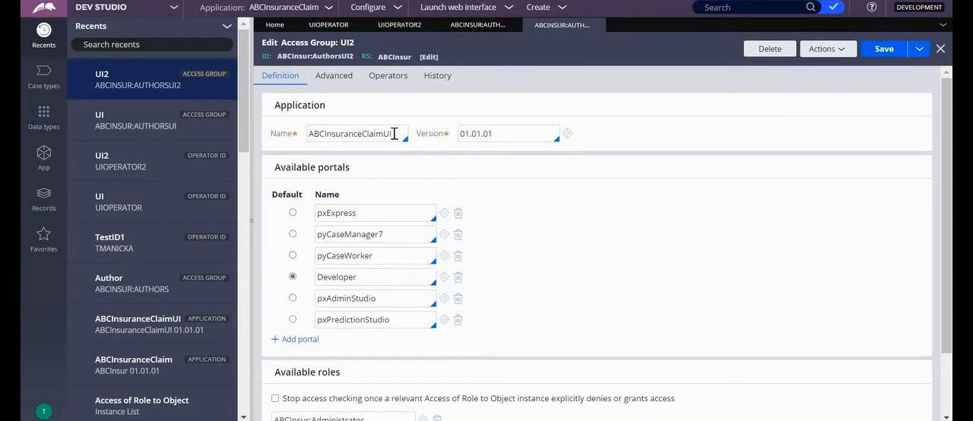
click(394, 133)
text(2)
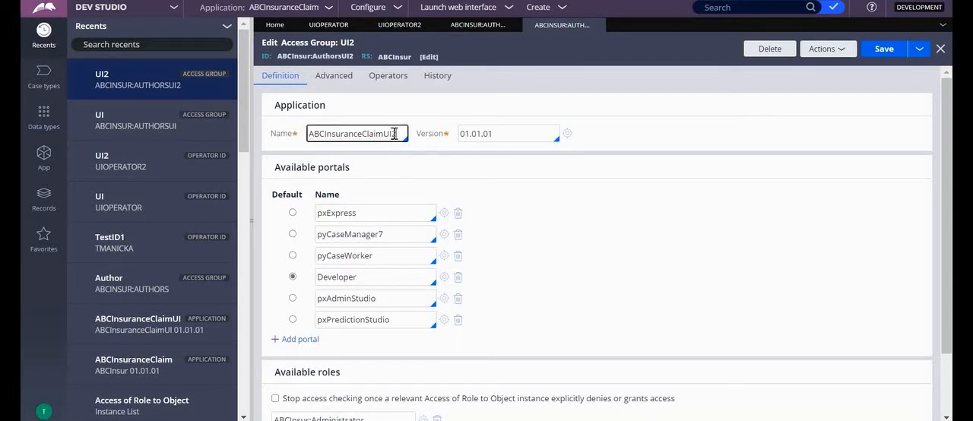
click(564, 133)
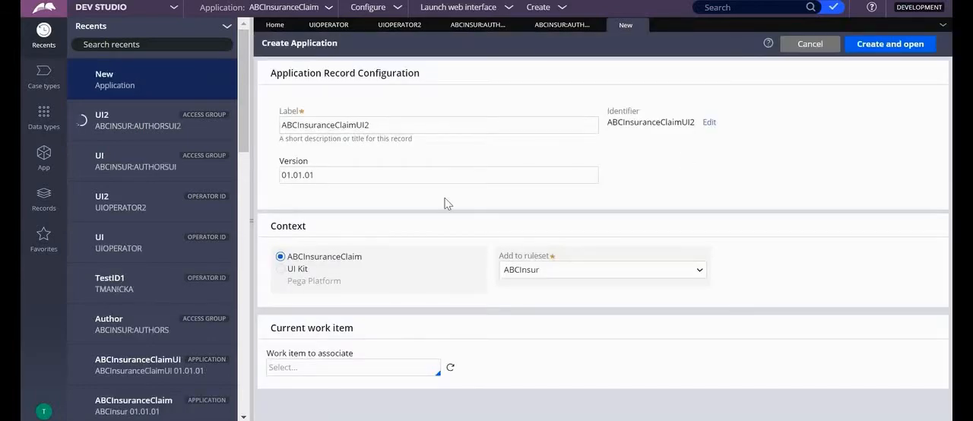
click(890, 44)
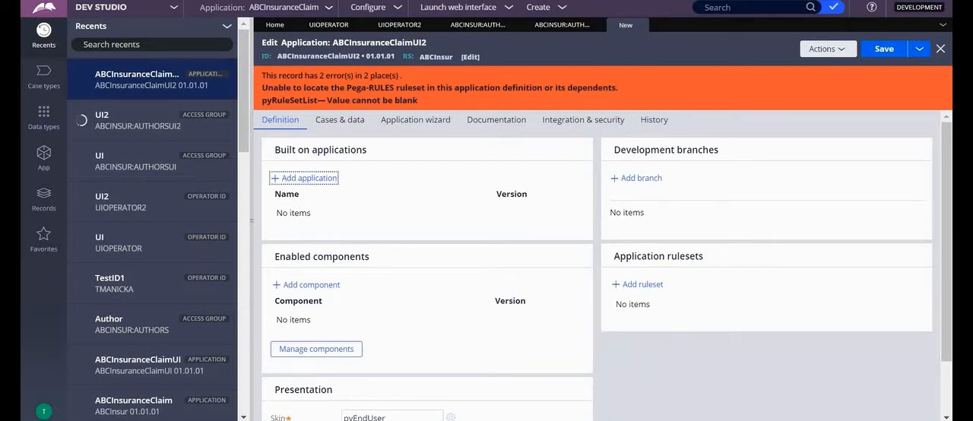
Add ABCInsur as a built-on application of ABCInsuranceClaimUI2
click(308, 177)
click(302, 206)
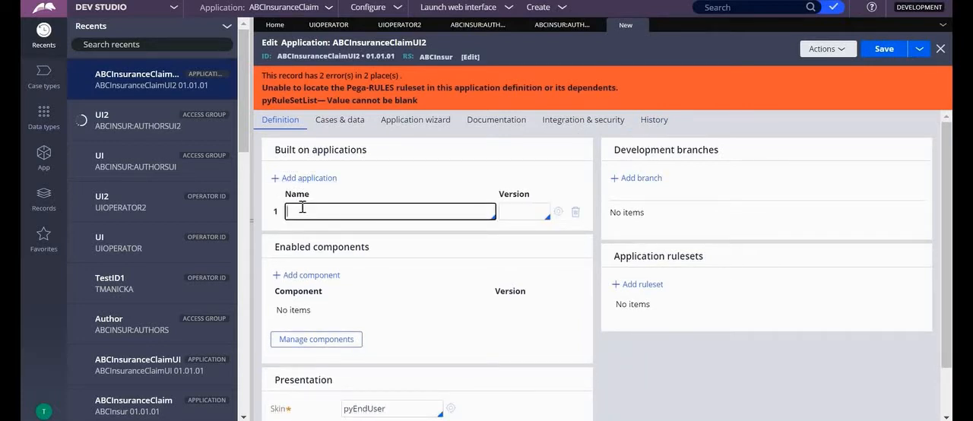
click(304, 228)
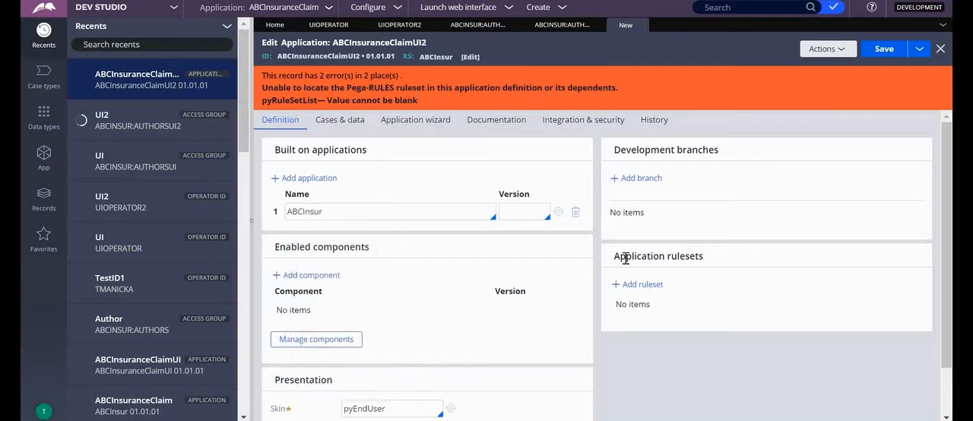
Add the ABCInsur:01-01 ruleset to the ABCInsuranceClaimUI2 application, save the application and close its record
click(637, 285)
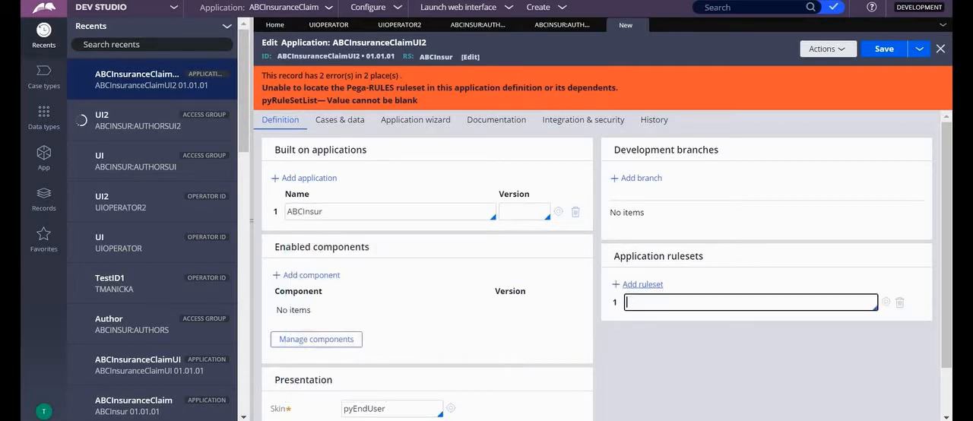
click(646, 302)
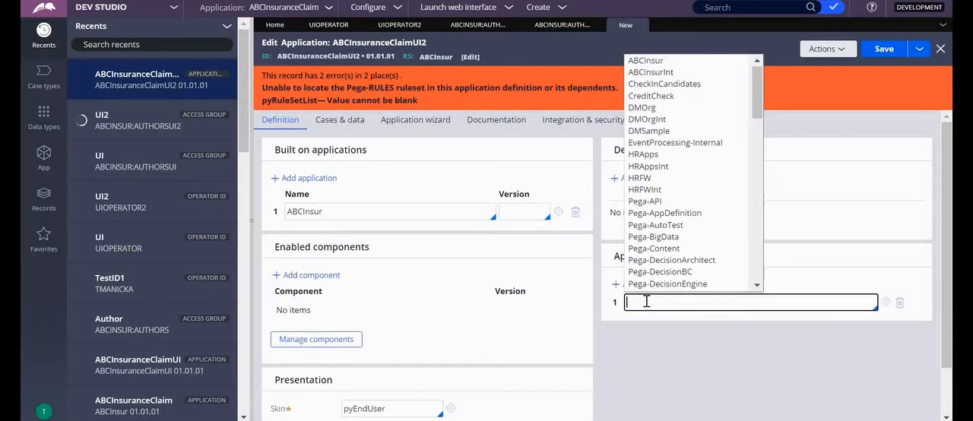
click(653, 61)
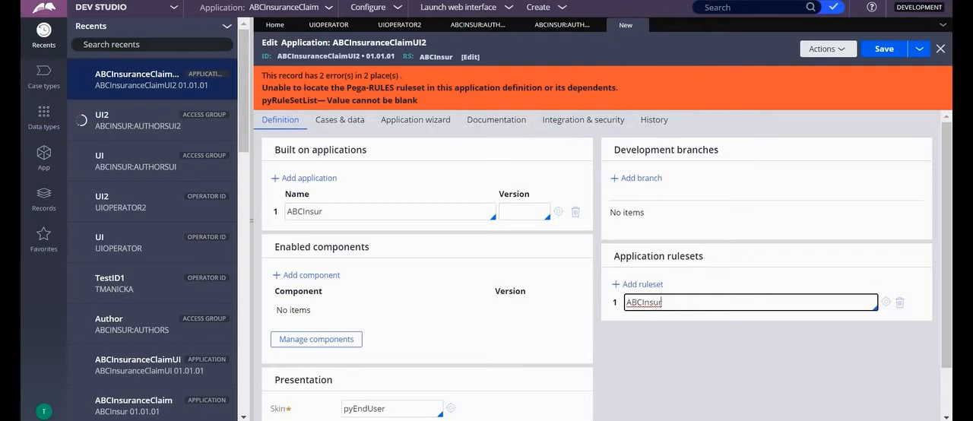
text(:01-01)
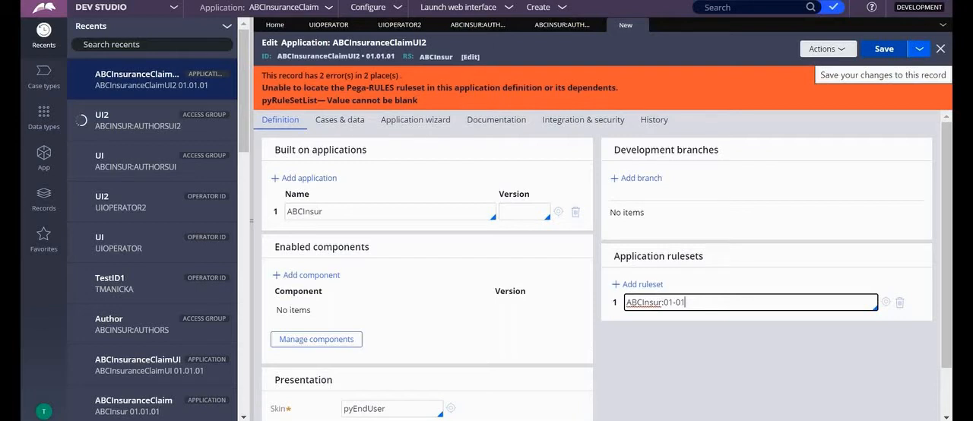
click(884, 49)
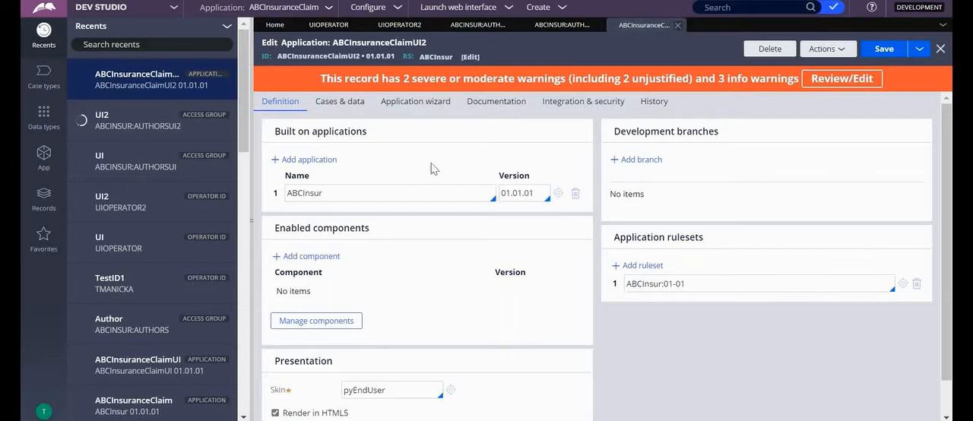
click(677, 25)
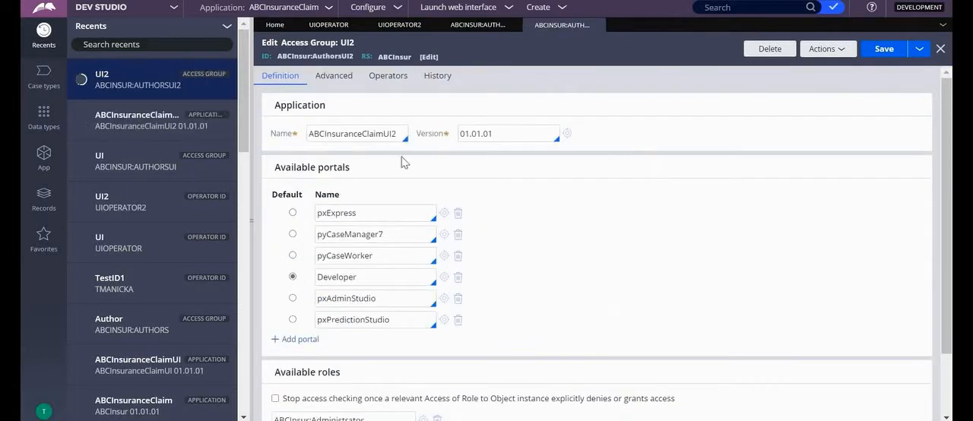
Save the ABCInsur:AuthorsUI2 access group and close both open access group records
click(884, 50)
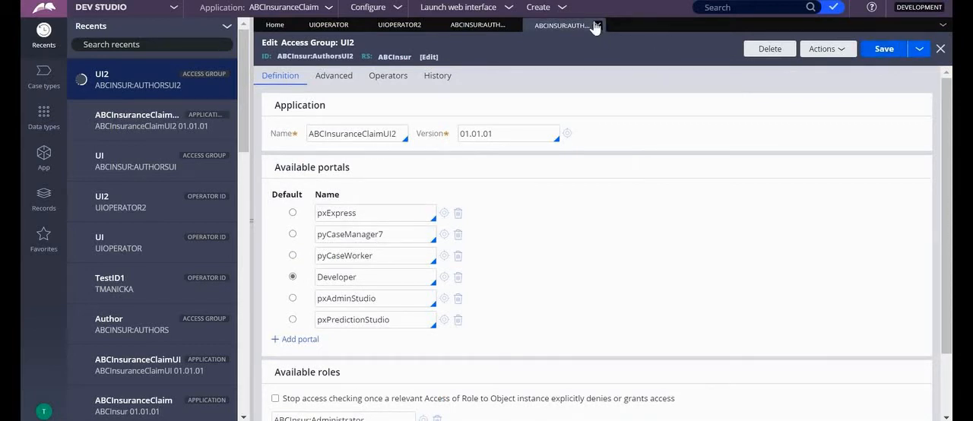
click(597, 25)
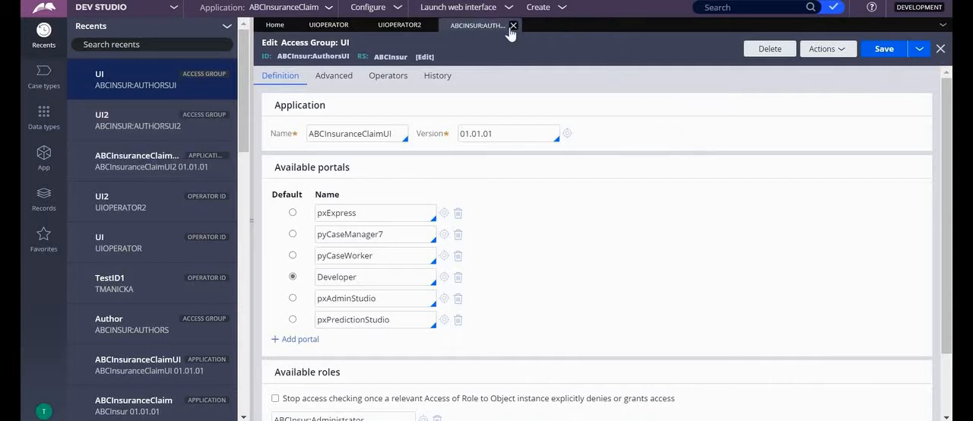
click(513, 26)
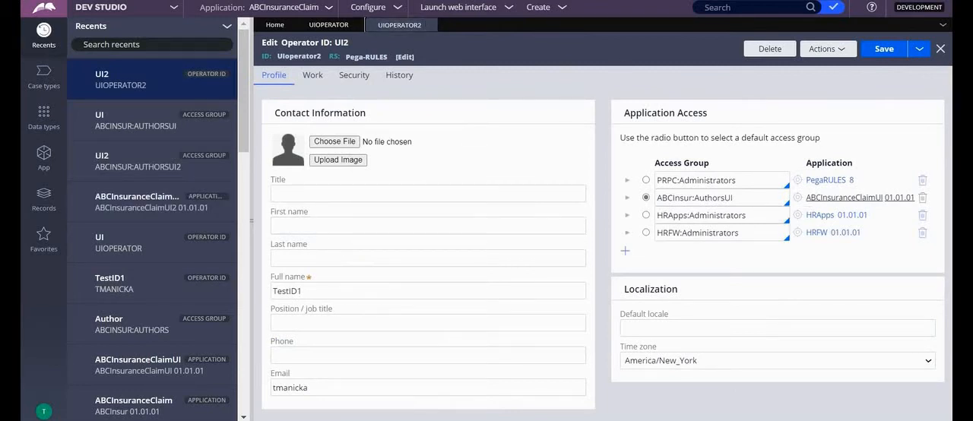
Change the UIoperator2 operator's default access group to ABCInsur:AuthorsUI2, save the operator and close both operator records
click(748, 198)
key(Down)
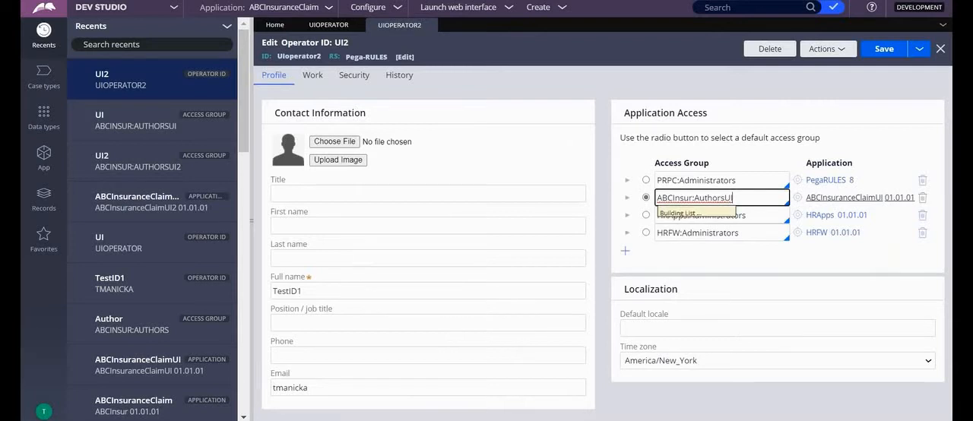
key(Down)
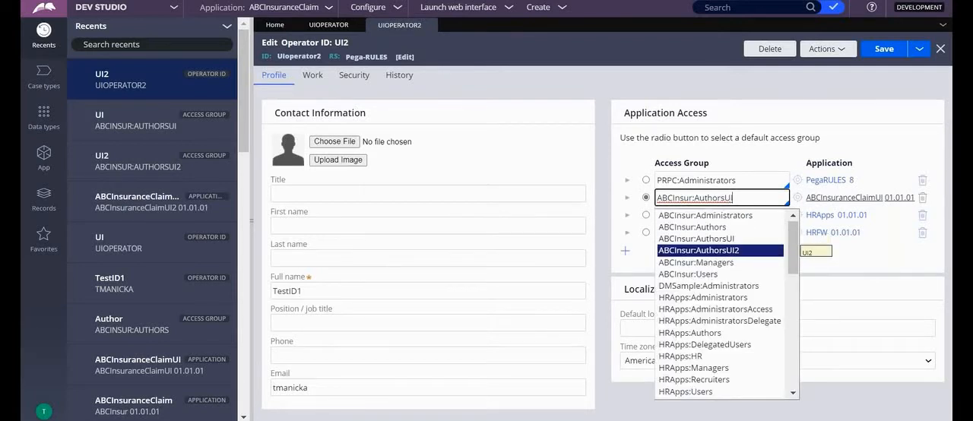
key(Return)
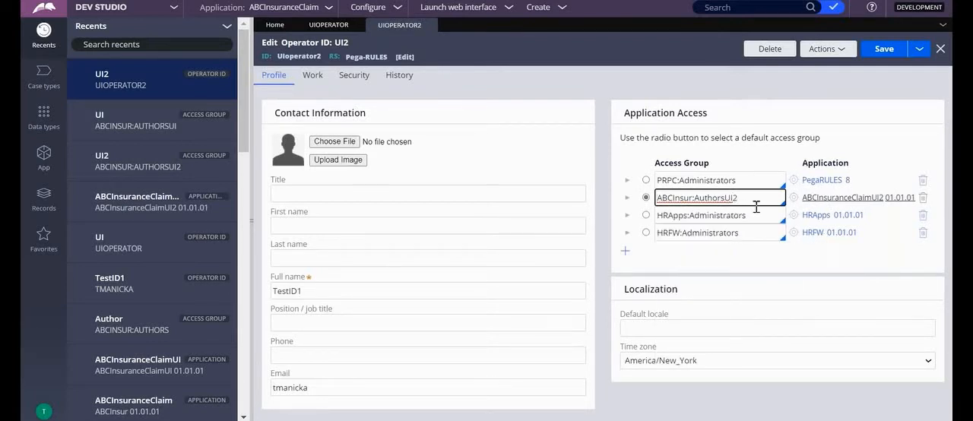
click(883, 50)
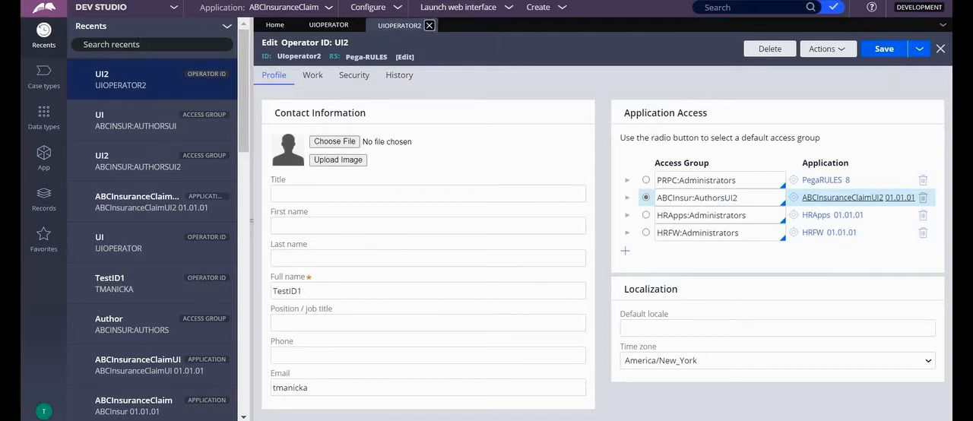
right_click(430, 27)
click(429, 25)
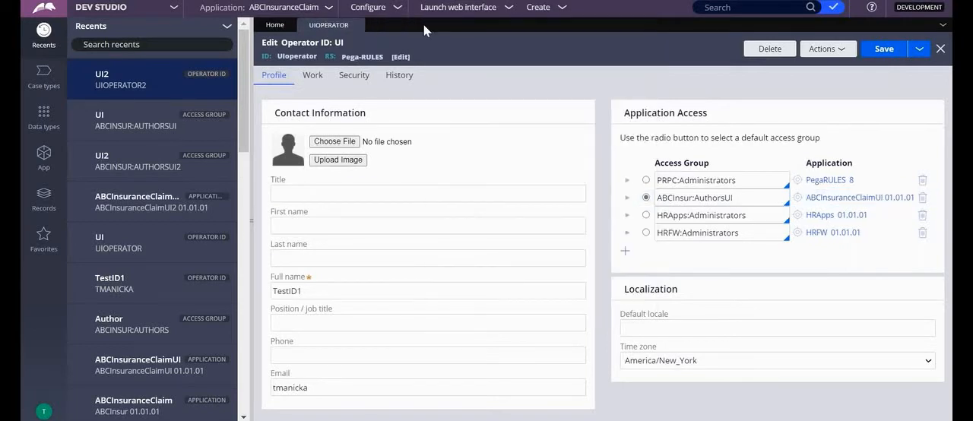
click(357, 26)
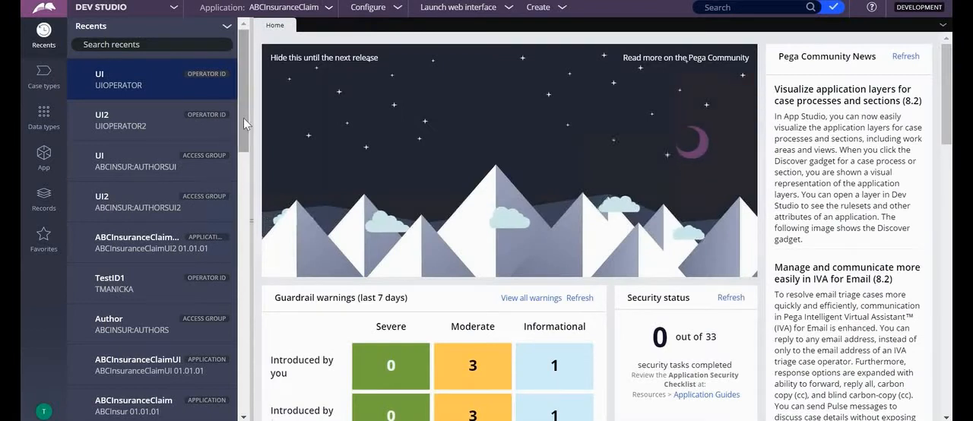
Open the ABCInsuranceClaimUI and ABCInsuranceClaimUI2 application records from the list of application instances
click(46, 199)
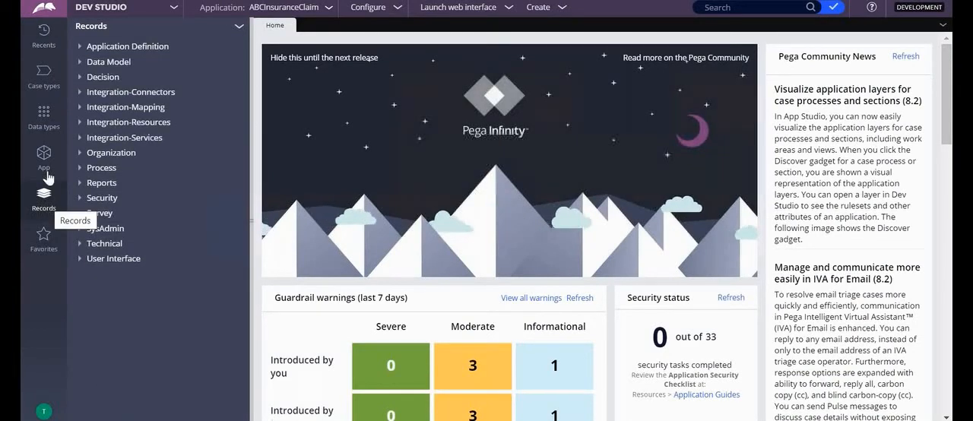
click(80, 47)
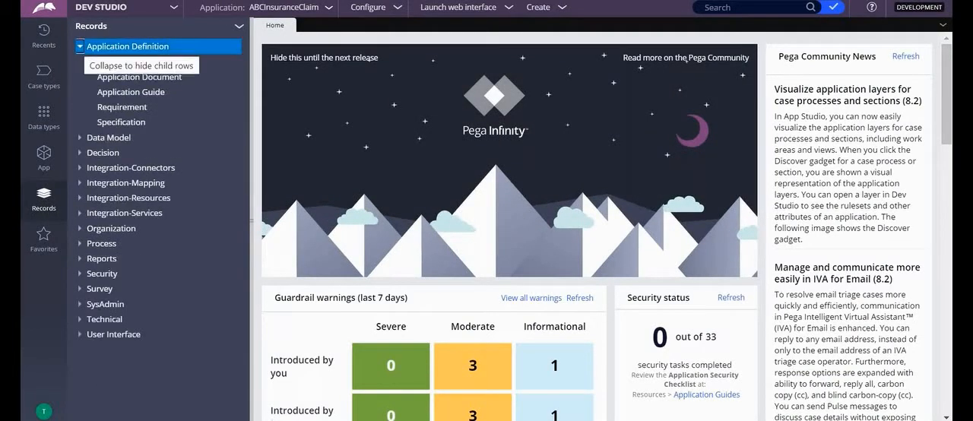
click(107, 64)
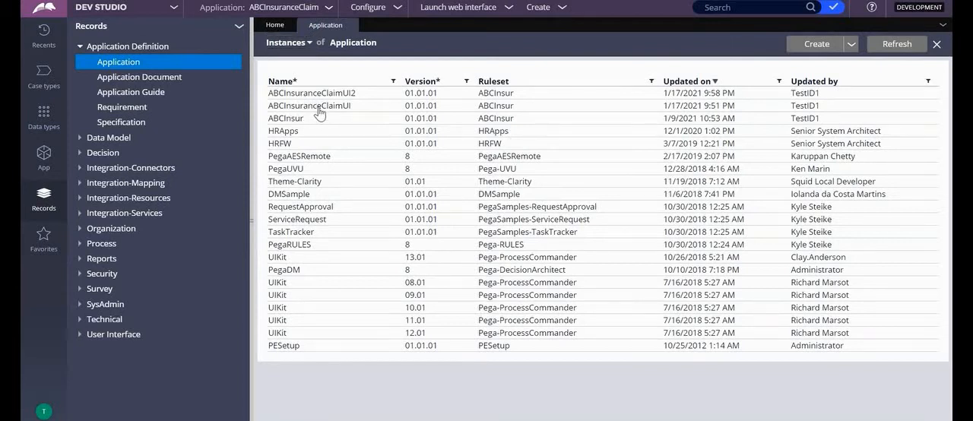
click(318, 108)
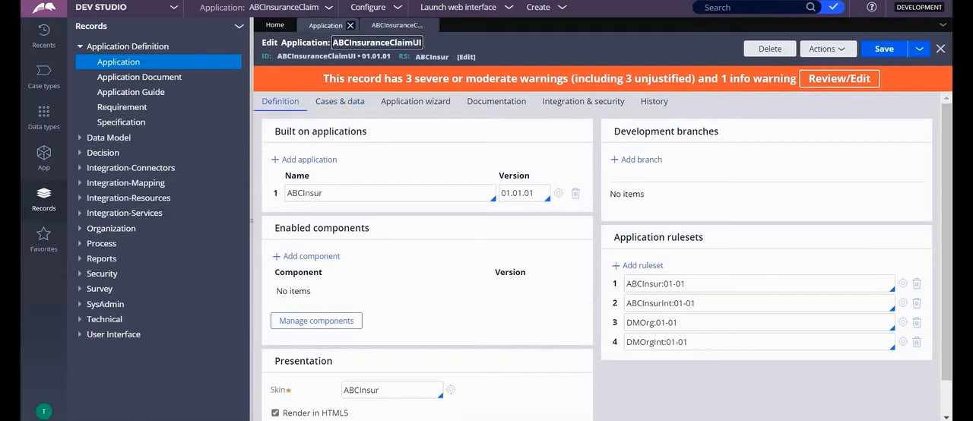
click(325, 26)
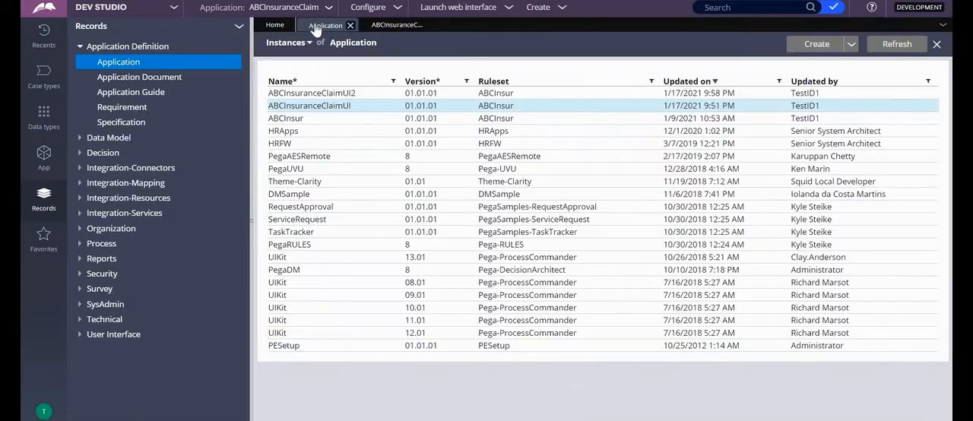
click(292, 93)
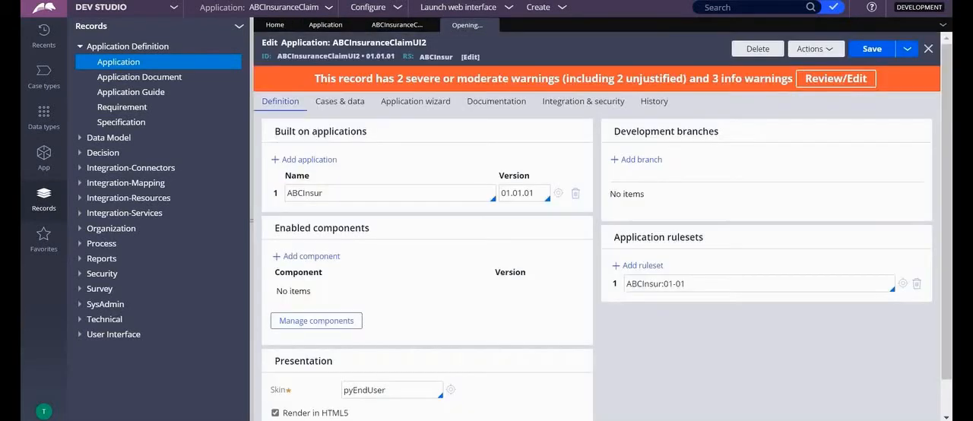
Add a development branch named UI2 to the ABCInsuranceClaimUI2 application
click(631, 161)
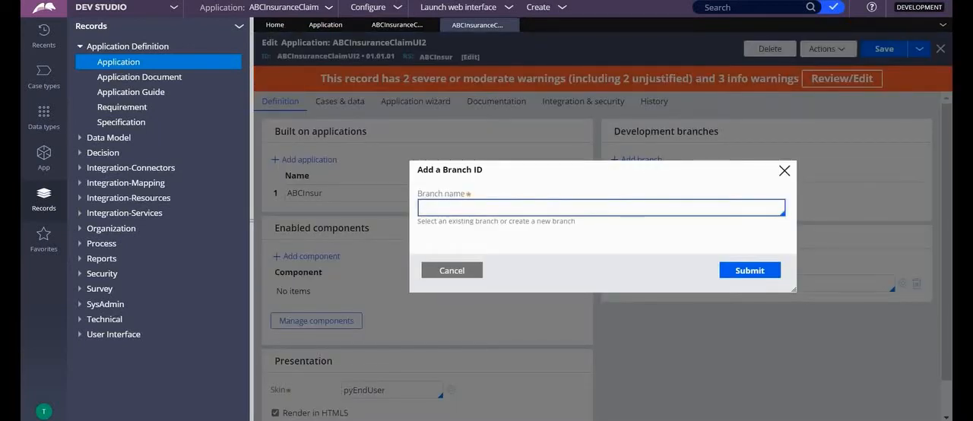
text(u)
key(BackSpace)
text(UI2)
click(741, 270)
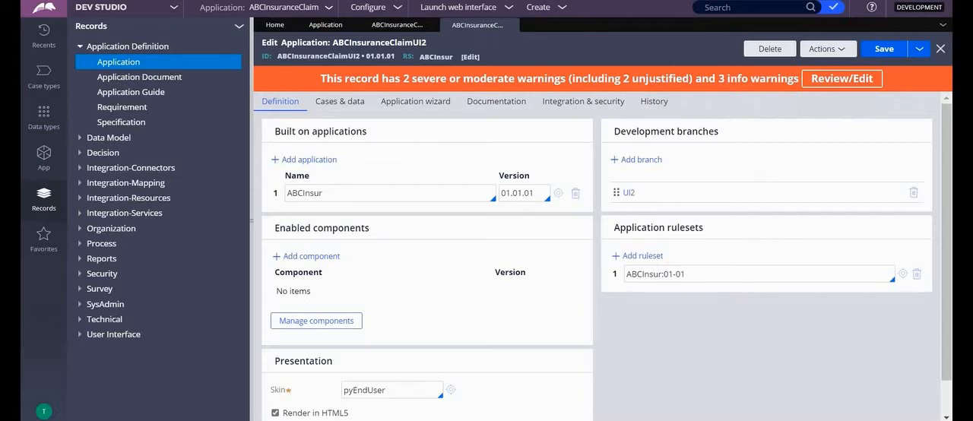
Add a development branch named UI1 to the ABCInsuranceClaimUI application
click(399, 31)
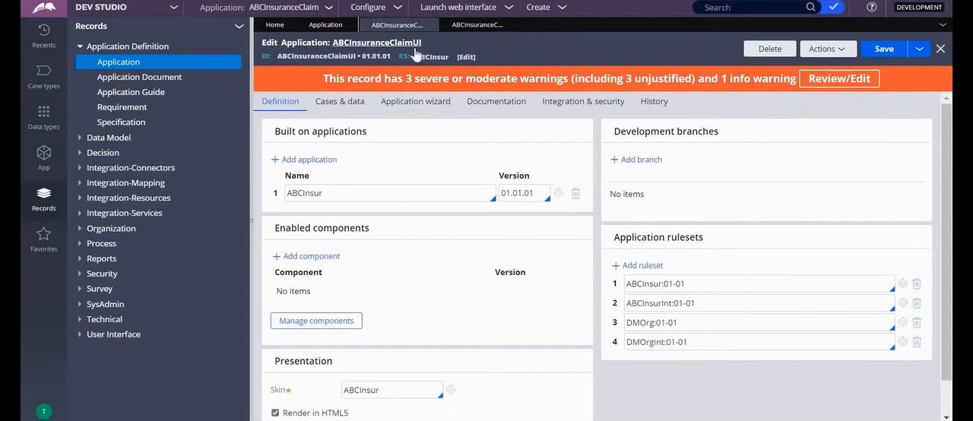
click(631, 160)
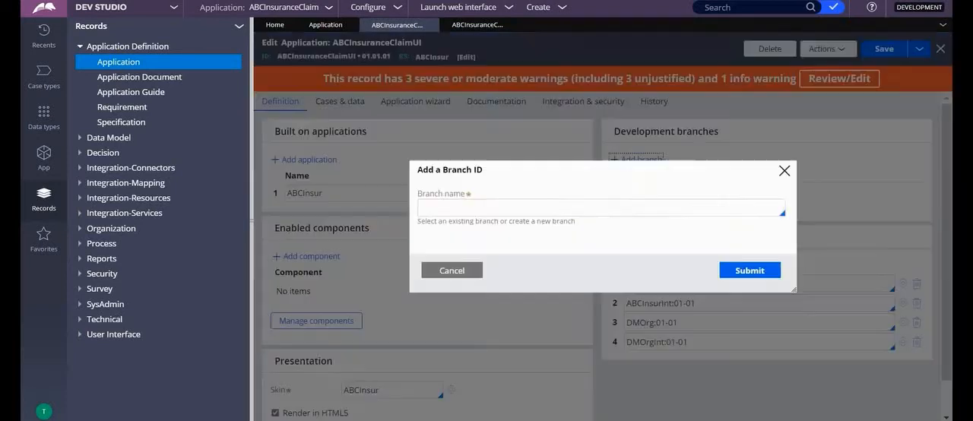
text(UI)
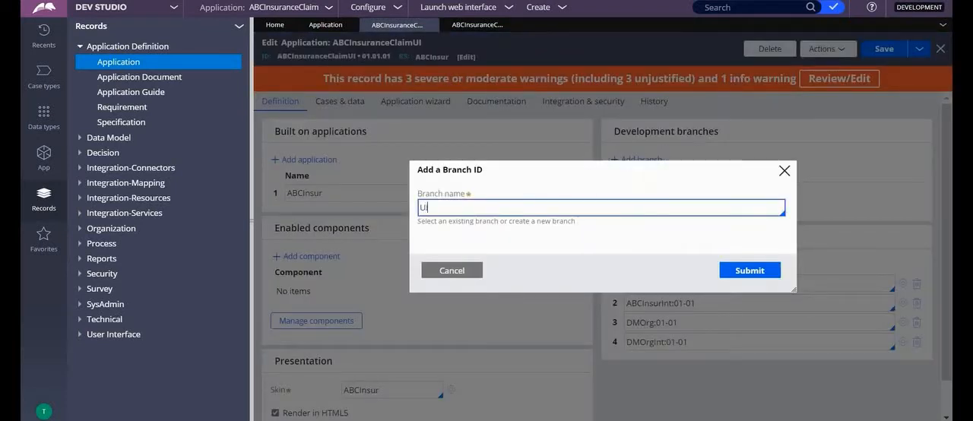
click(748, 280)
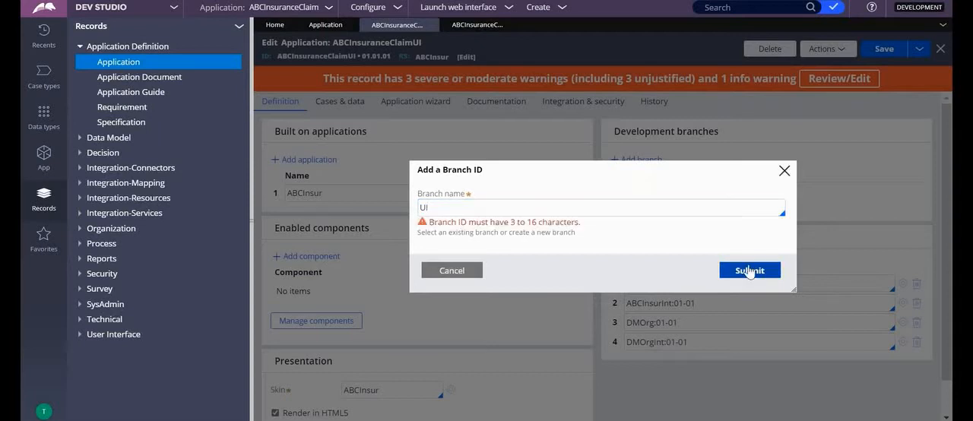
click(459, 208)
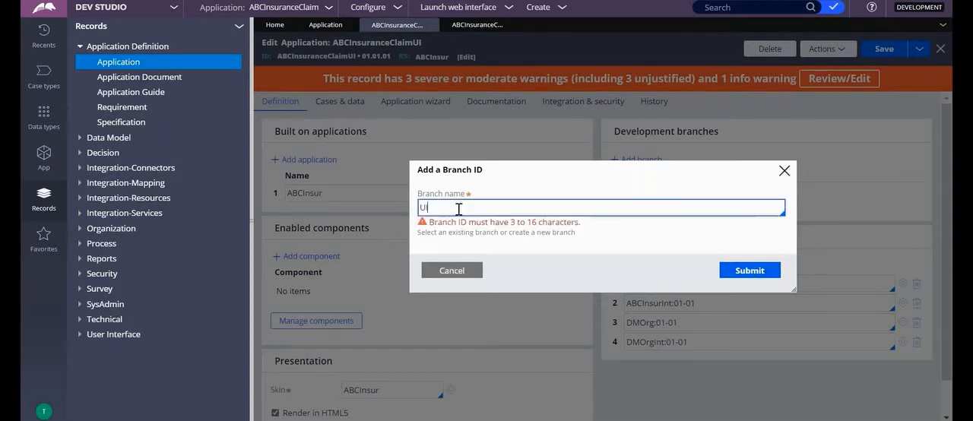
text(1)
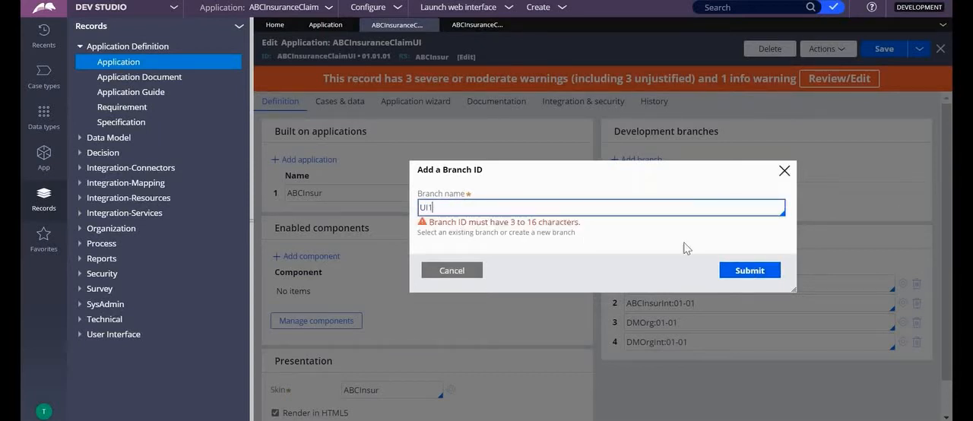
click(727, 272)
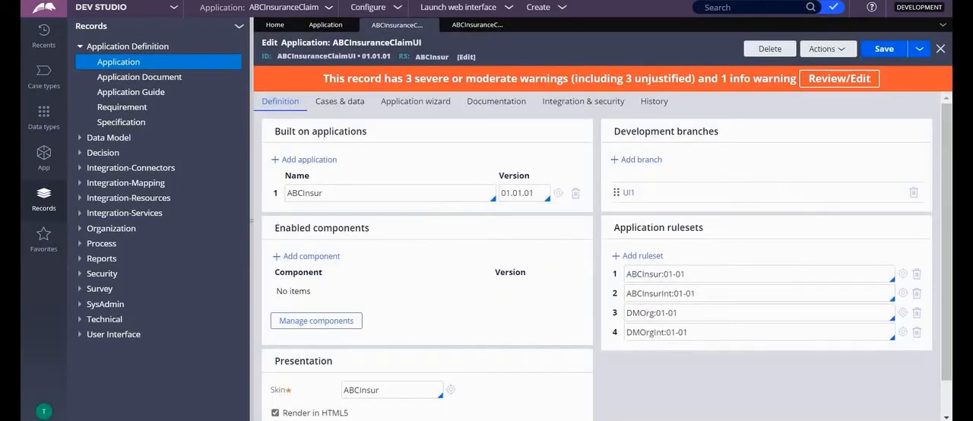
Save the ABCInsuranceClaimUI and ABCInsuranceClaimUI2 applications with their new branches
click(885, 50)
click(472, 24)
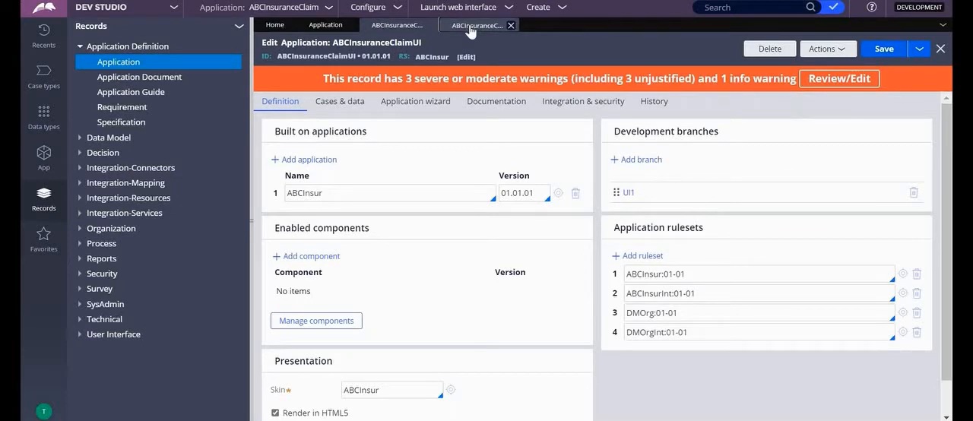
click(879, 49)
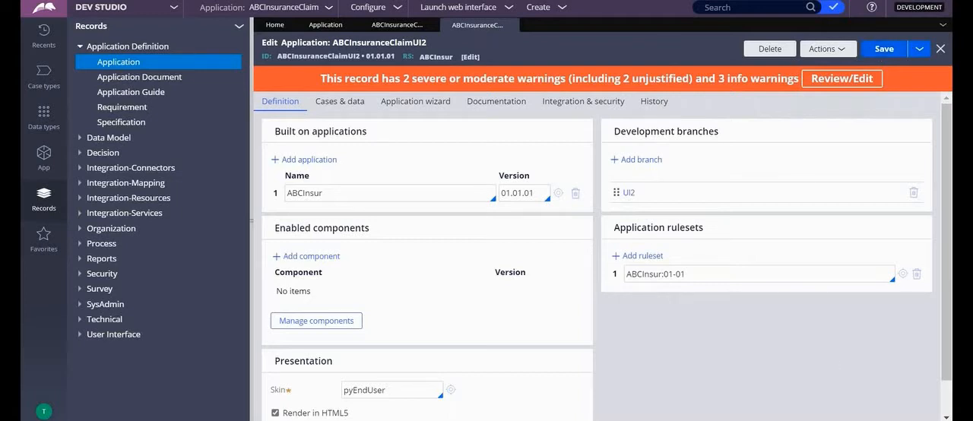
Switch to Notepad++ and review the notes on developing rules in parallel with branched rulesets
mouse_move(688, 420)
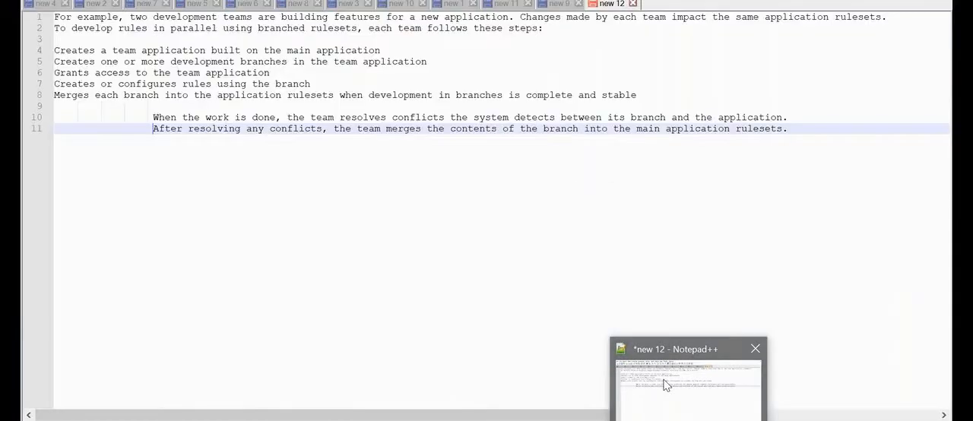
click(664, 384)
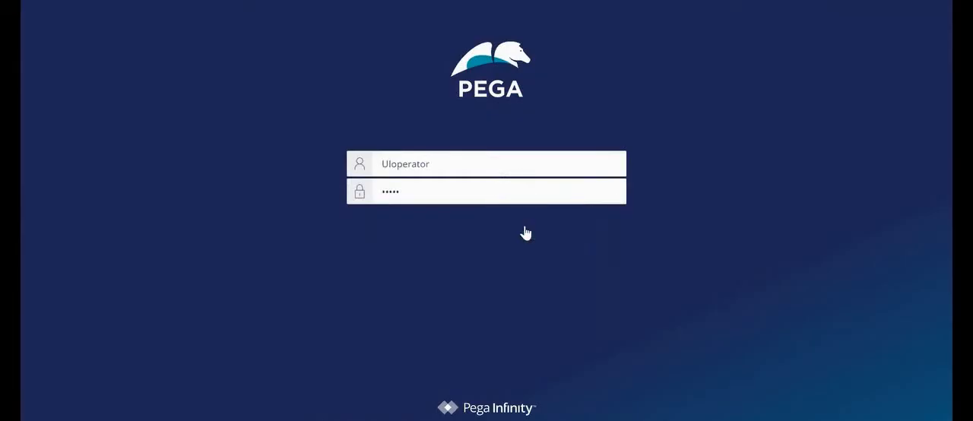
Sign in to Pega as UIoperator and list the section rules of the ApplyLoan class
click(525, 232)
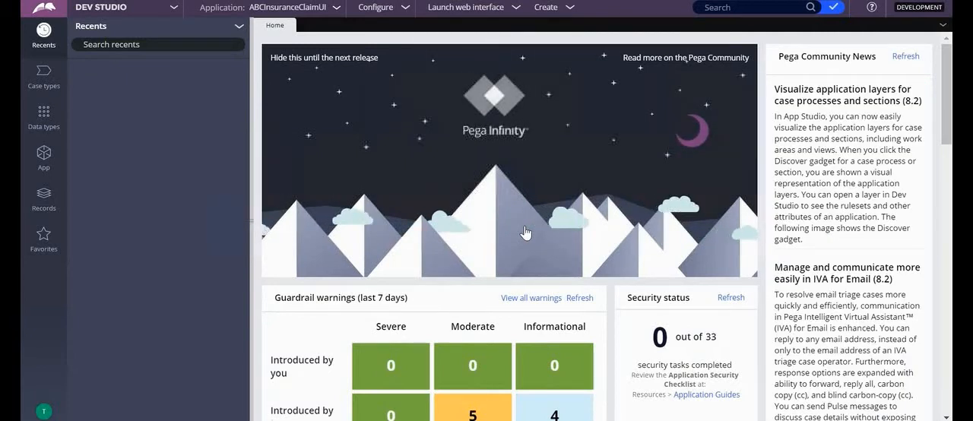
click(45, 82)
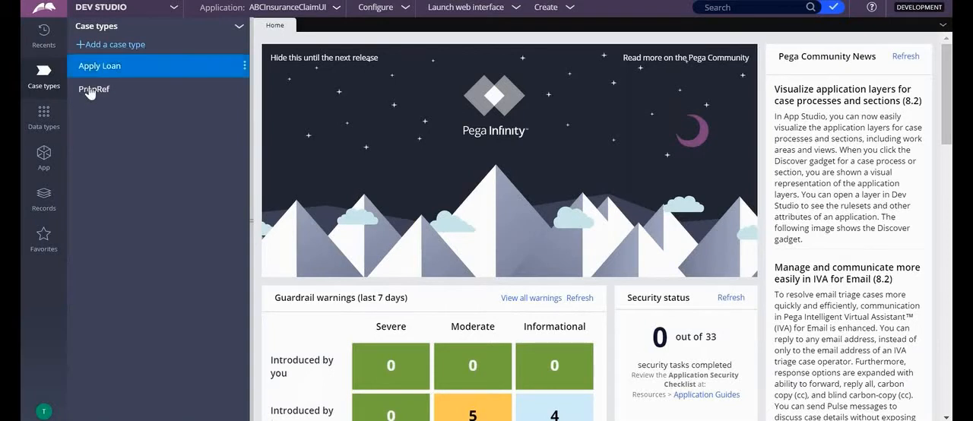
click(48, 164)
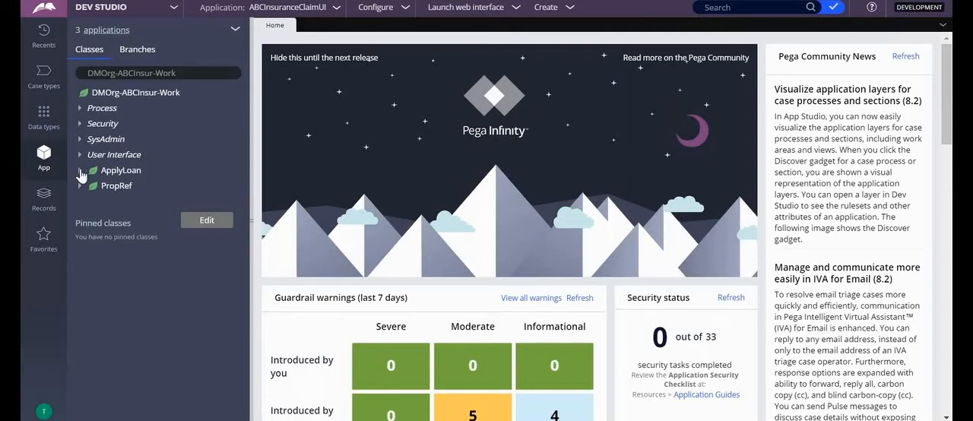
click(81, 173)
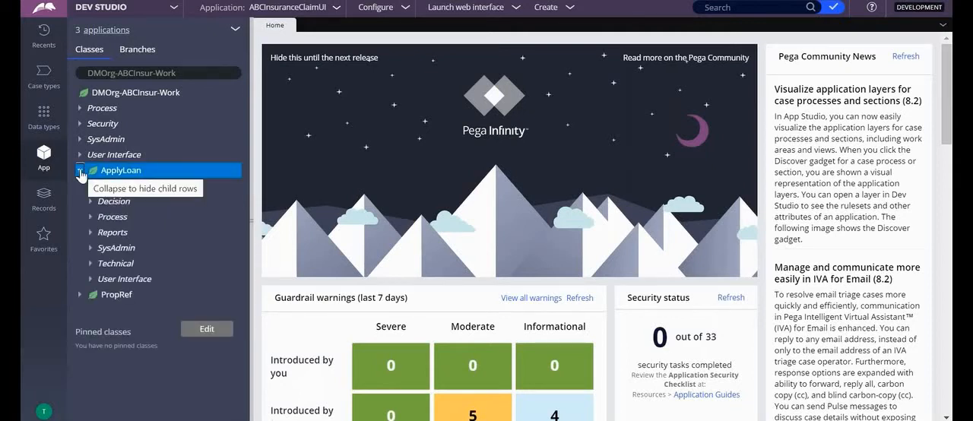
click(89, 280)
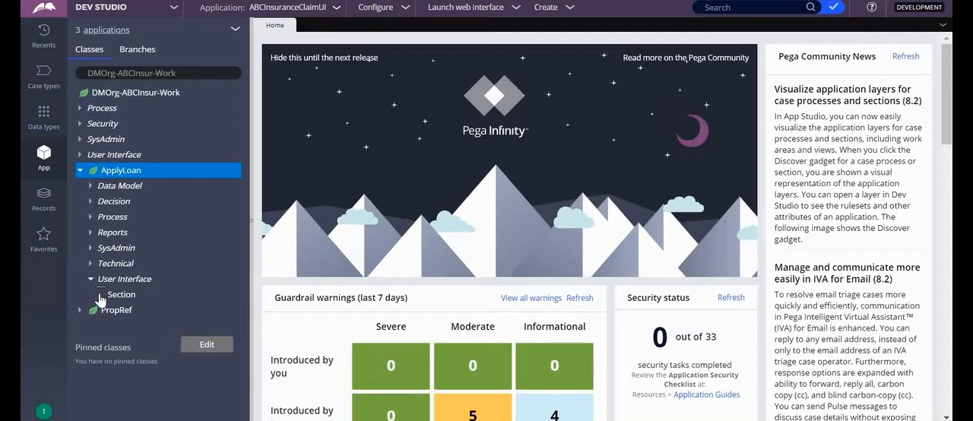
click(100, 294)
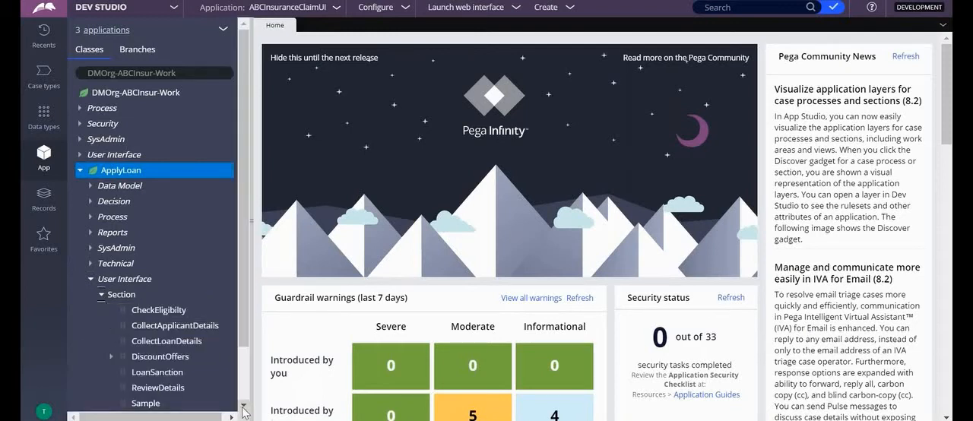
Open the CollectApplicantDetails section of the ApplyLoan class and check it out to branch UI1
scroll(244, 410, down, 3)
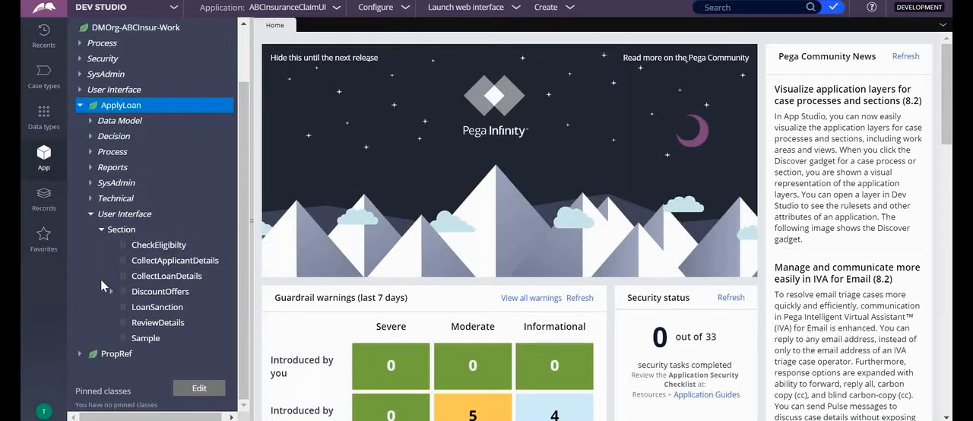
click(163, 263)
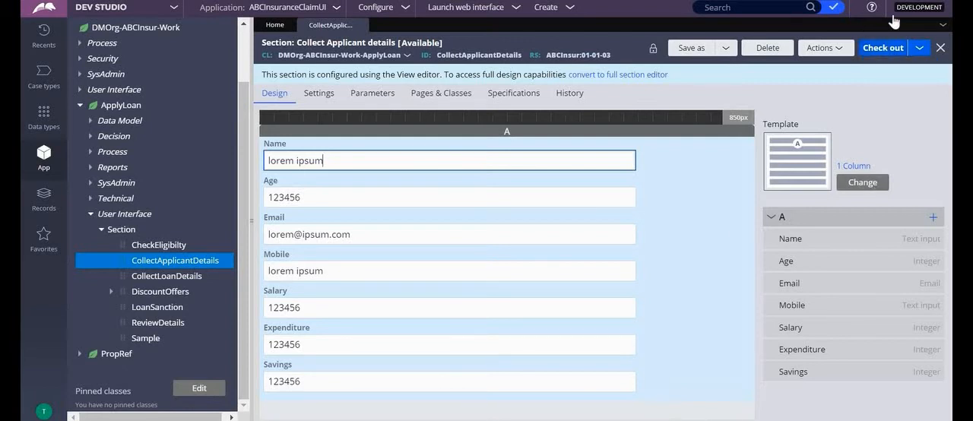
click(919, 49)
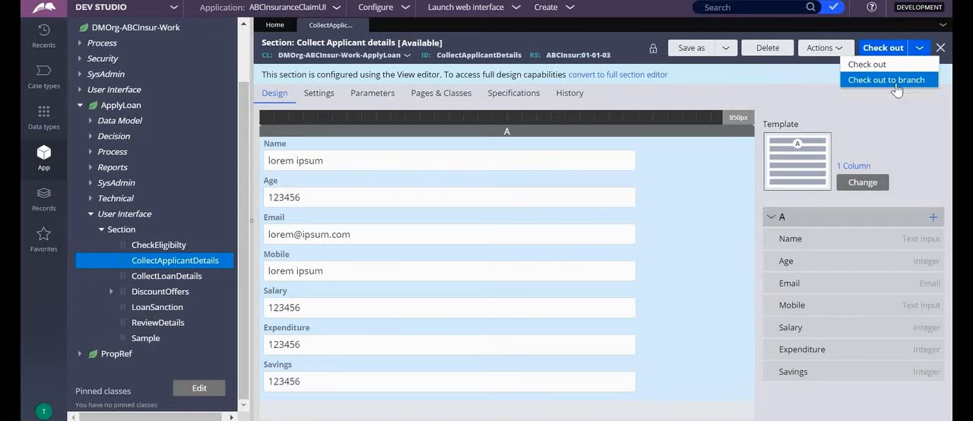
click(895, 82)
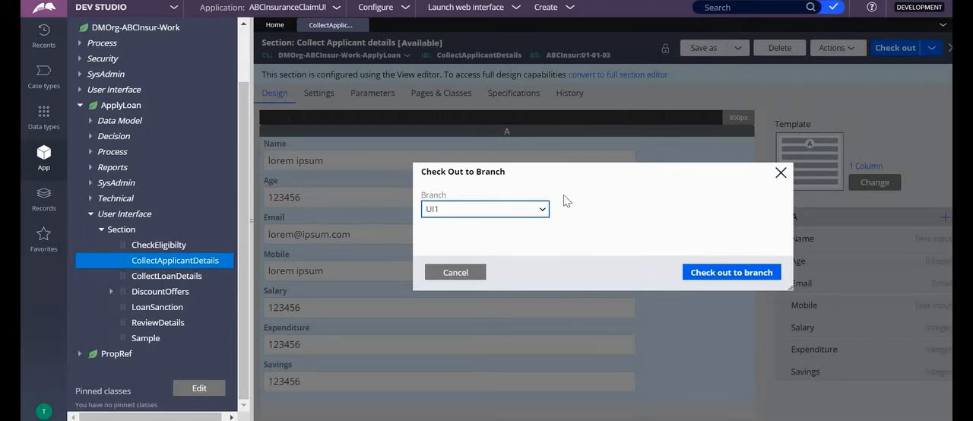
click(543, 210)
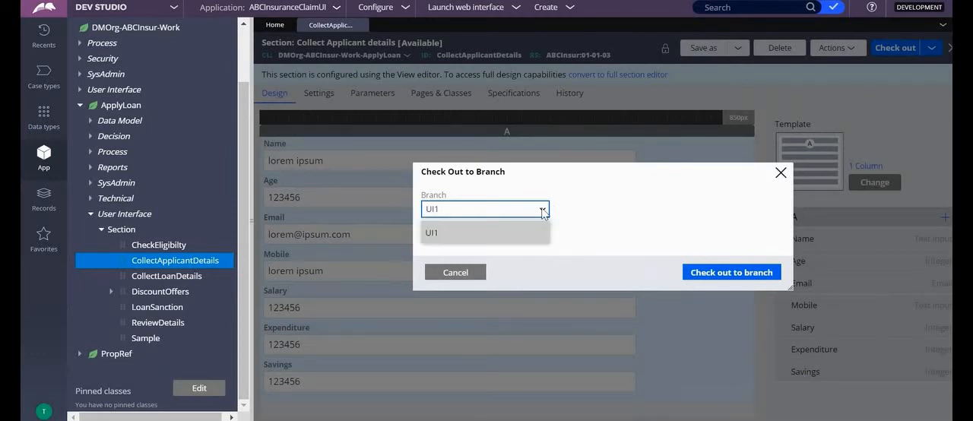
click(485, 234)
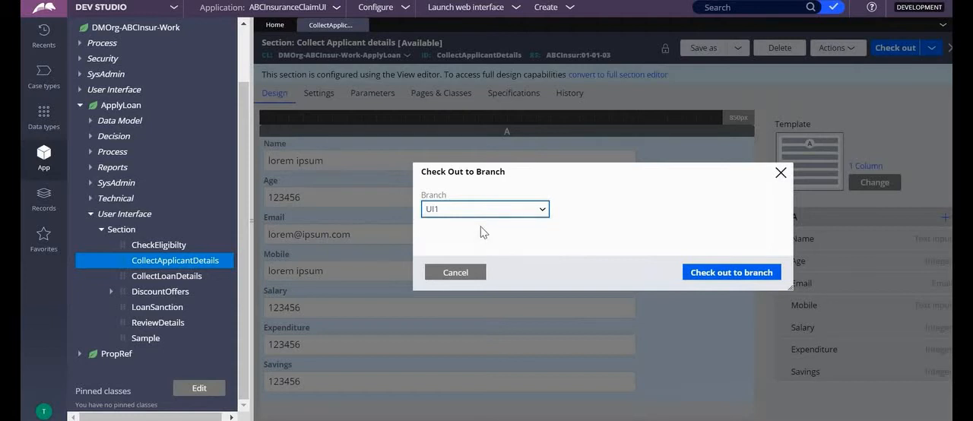
click(708, 274)
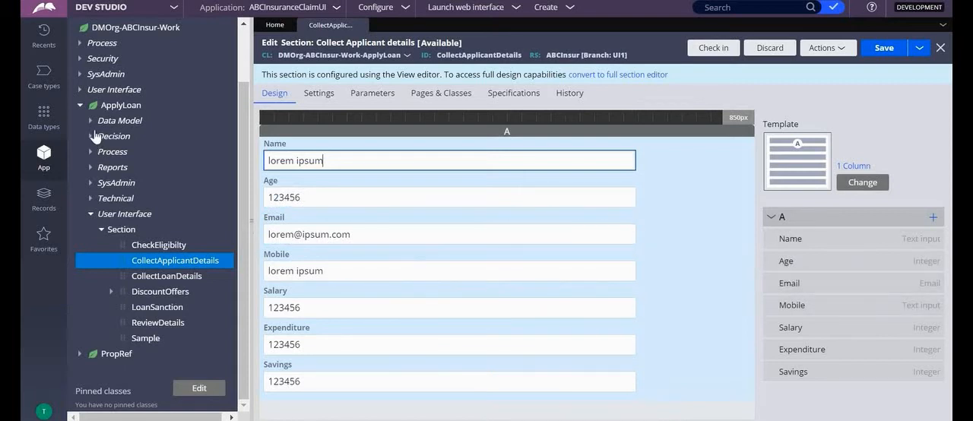
Create a property labelled DOB in the ApplyLoan data model, using UI1 as the development branch
click(89, 122)
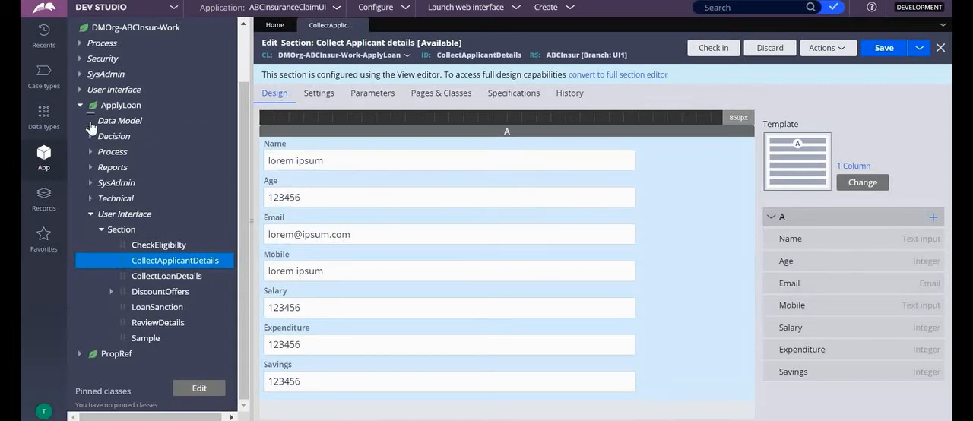
click(124, 121)
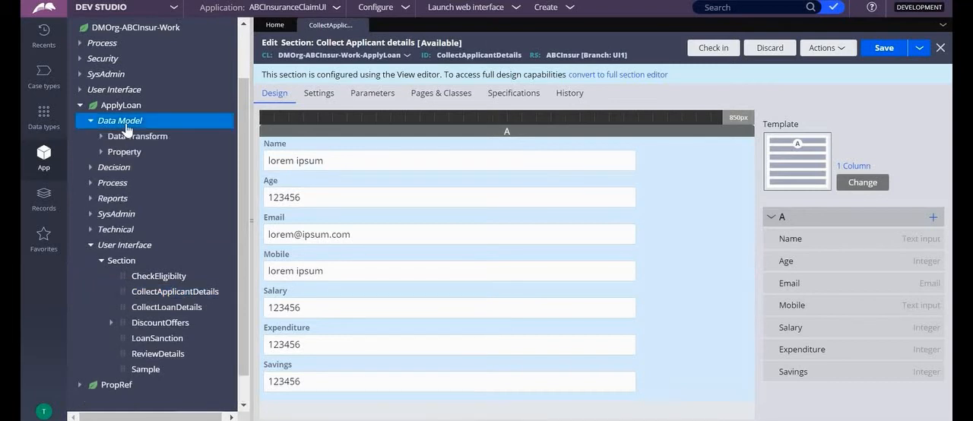
right_click(126, 122)
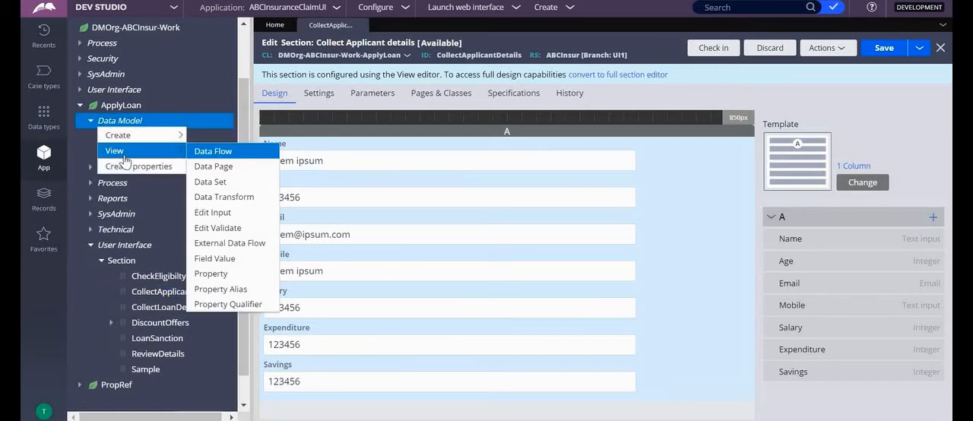
click(173, 163)
text(DOB)
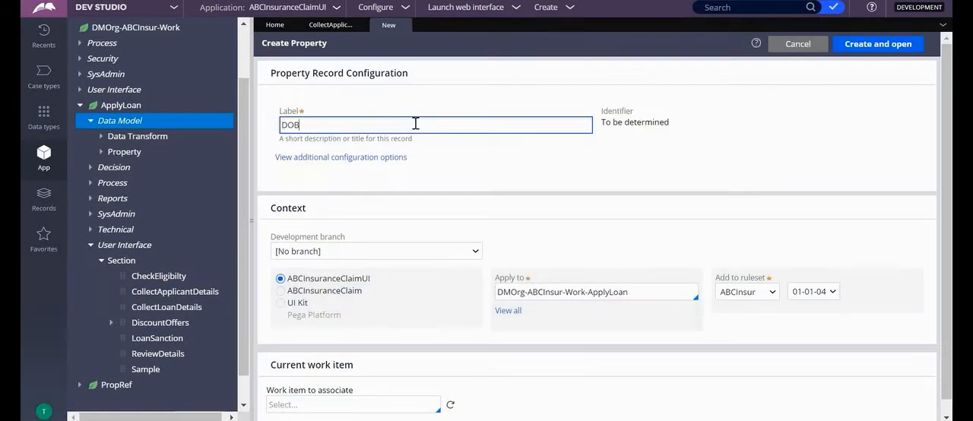
key(Tab)
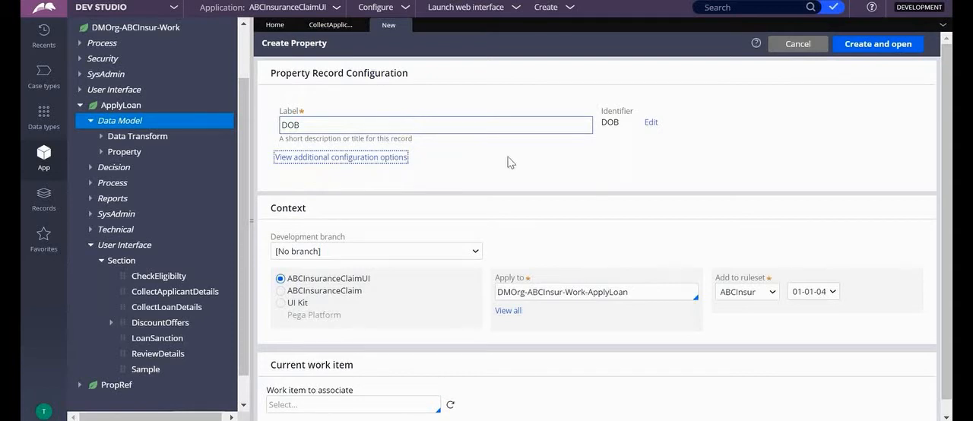
click(478, 250)
click(306, 277)
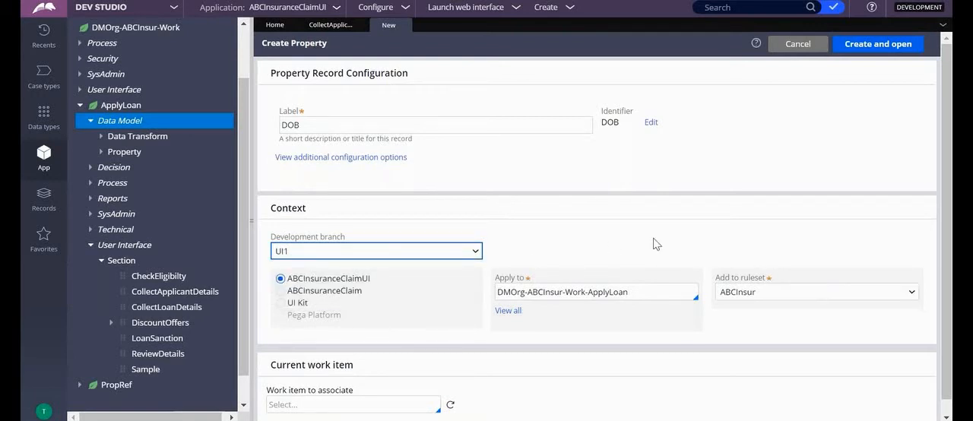
click(878, 43)
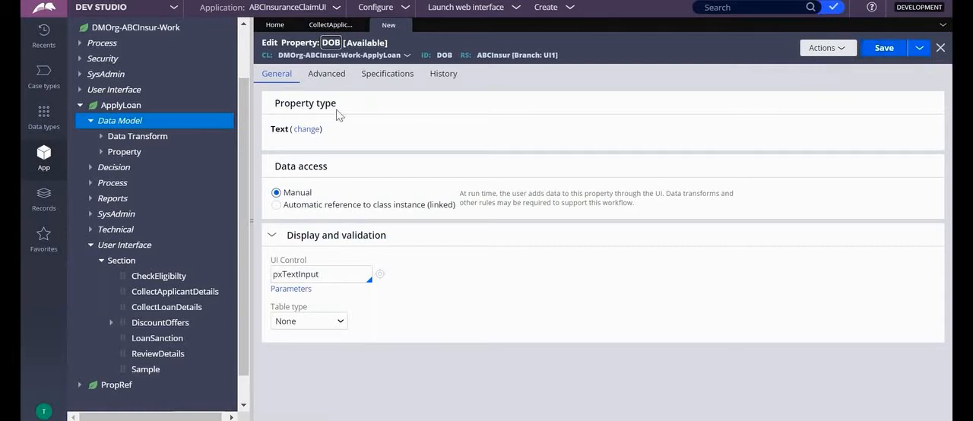
Set the DOB property's type to Date and save the property
click(308, 129)
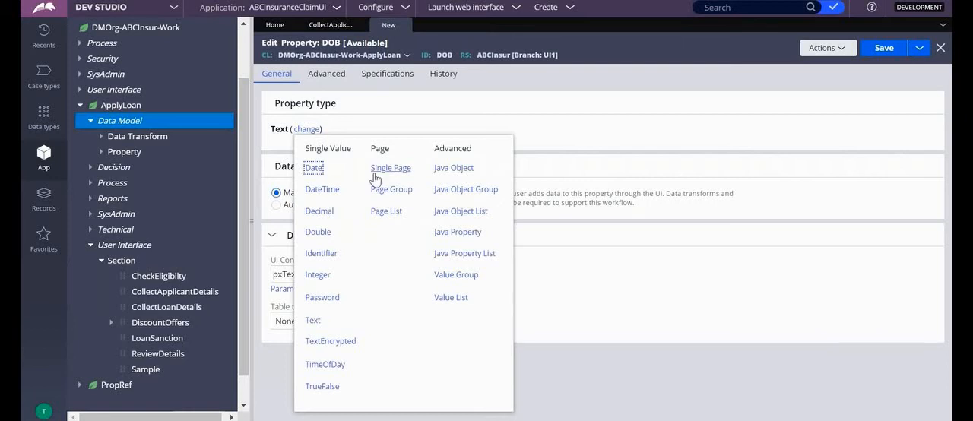
click(313, 168)
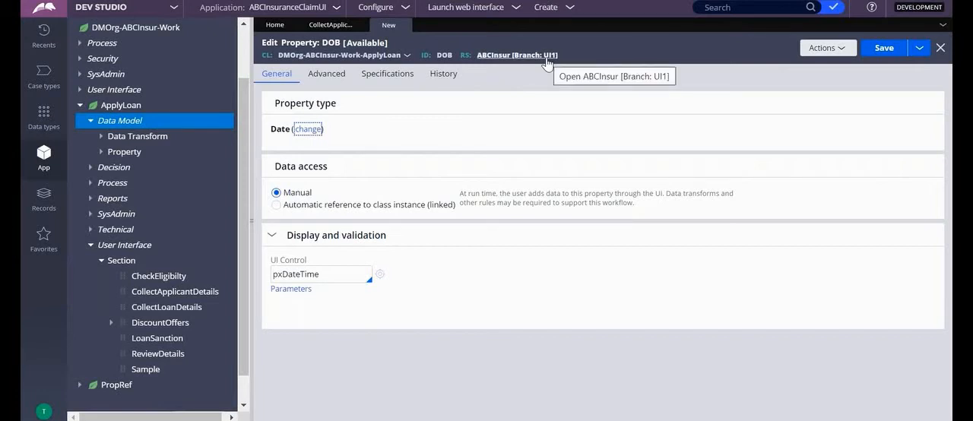
click(880, 50)
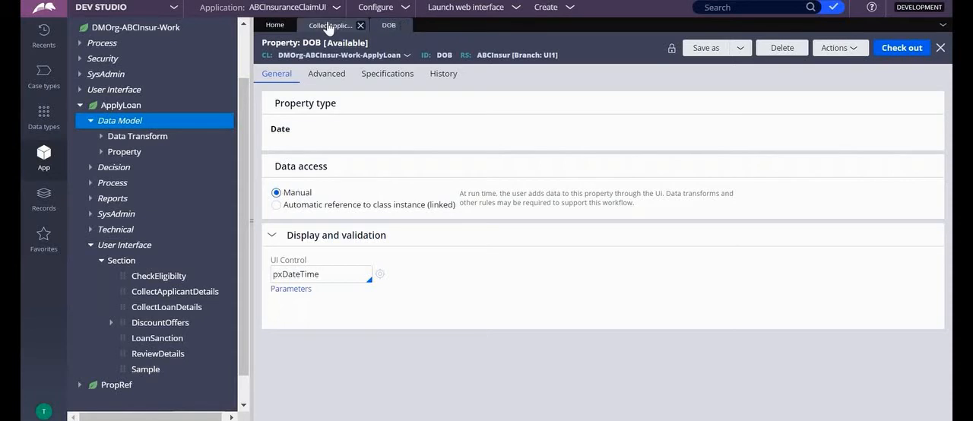
Add the DOB field to the CollectApplicantDetails section and check the section in
click(331, 25)
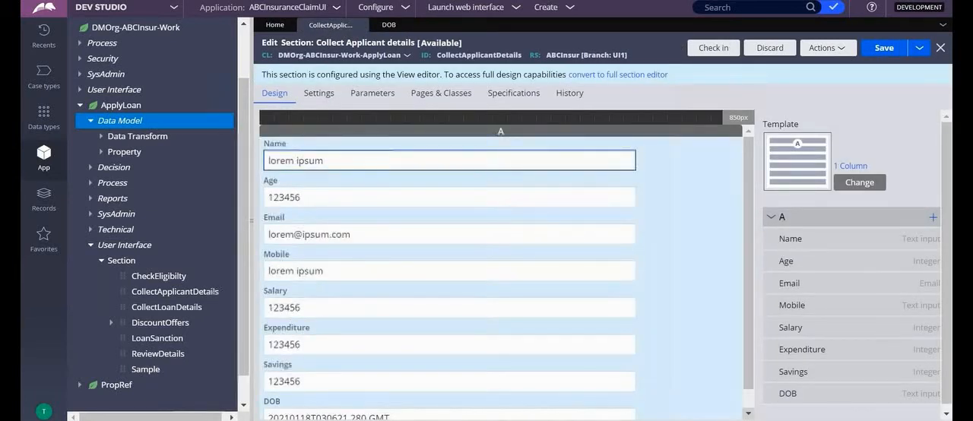
click(883, 50)
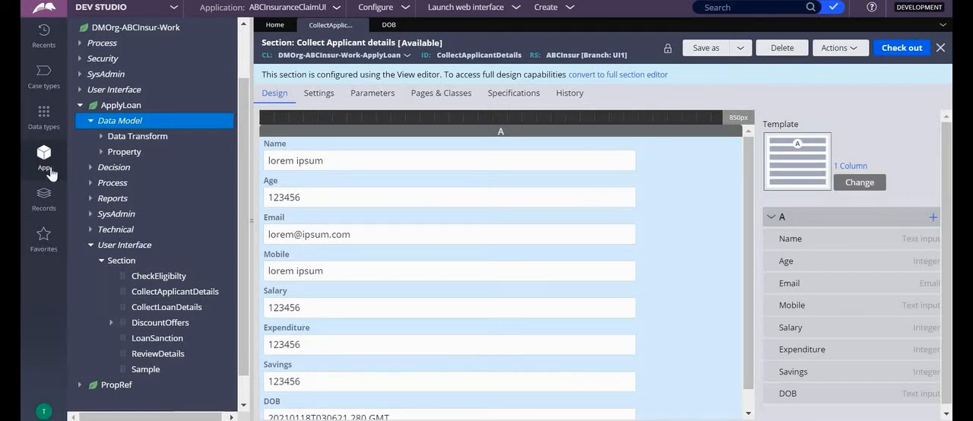
Open the ABCInsur_Branch_UI1 ruleset record and examine the rules in its version 01-01-01
click(42, 215)
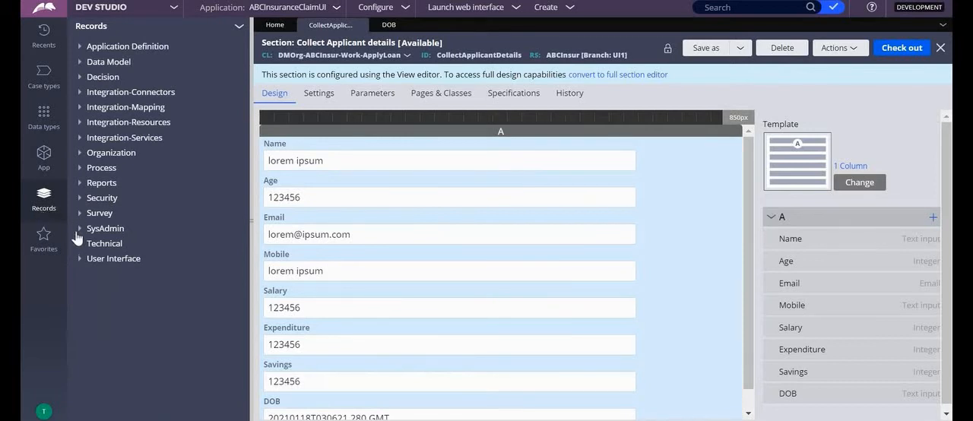
click(77, 235)
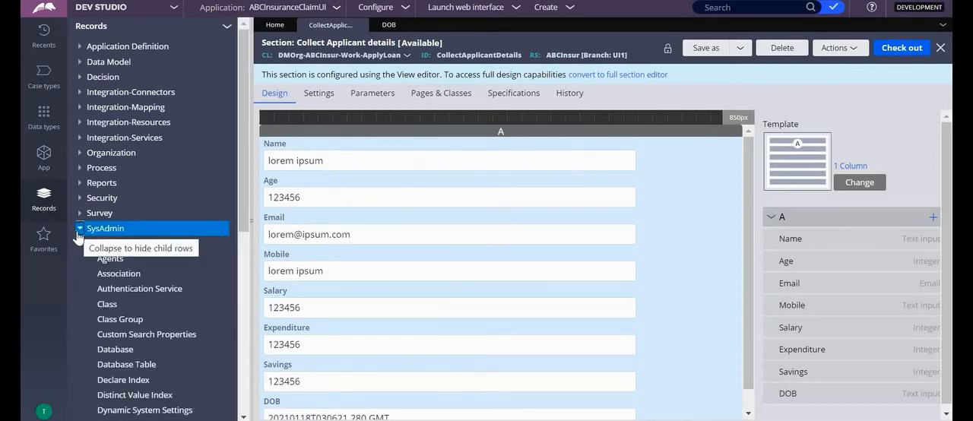
scroll(220, 403, down, 5)
click(112, 276)
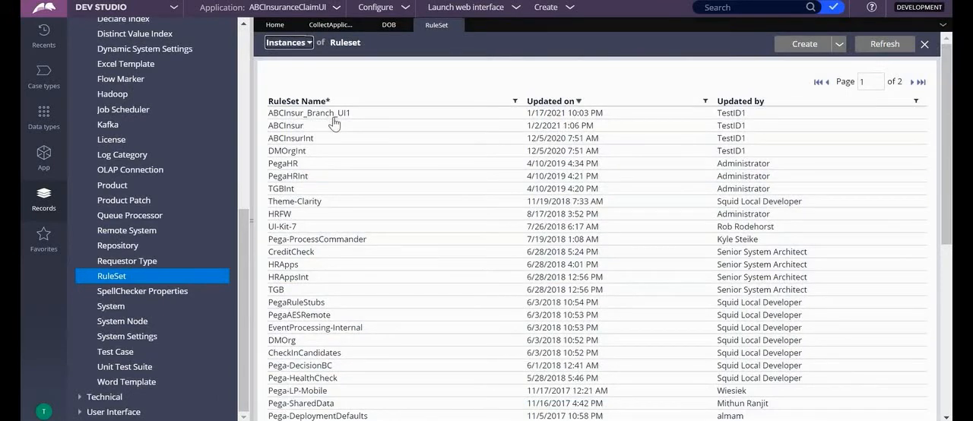
click(308, 113)
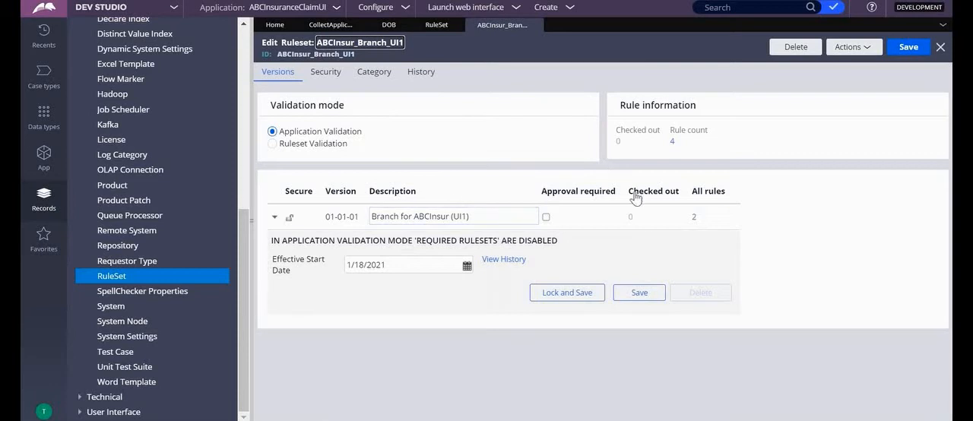
click(693, 219)
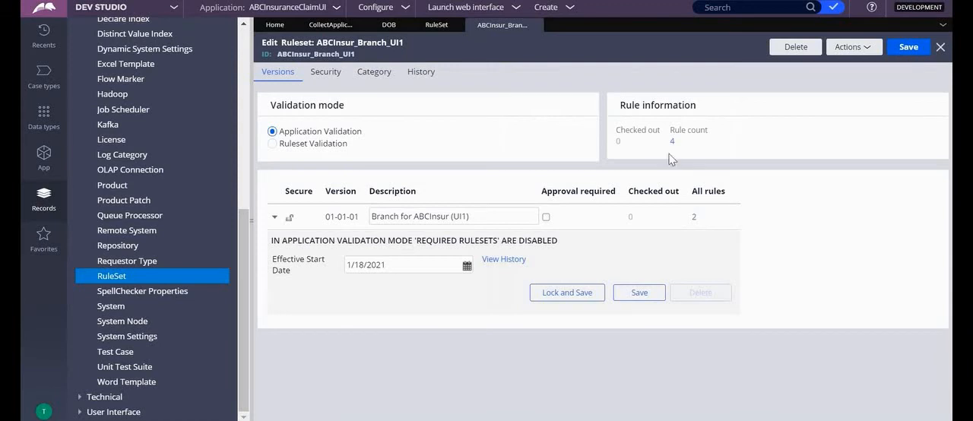
click(941, 49)
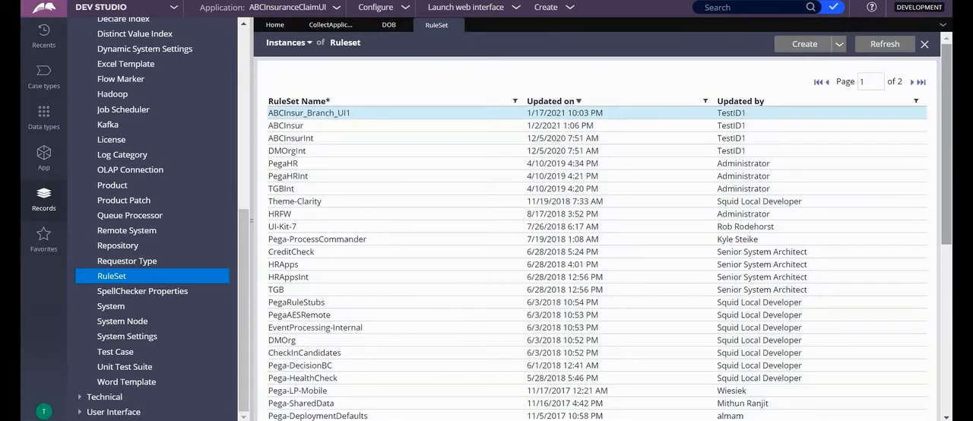
click(695, 214)
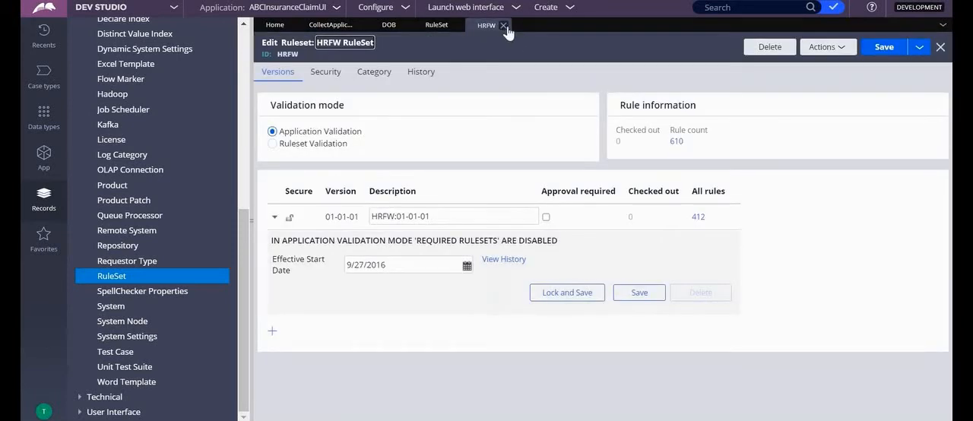
click(504, 26)
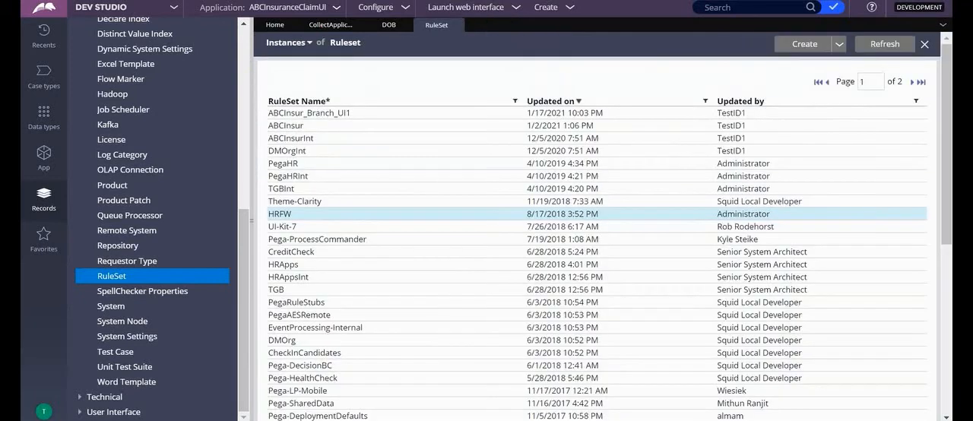
Review the branched section, then examine the ruleset list in the current operator's profile
click(320, 26)
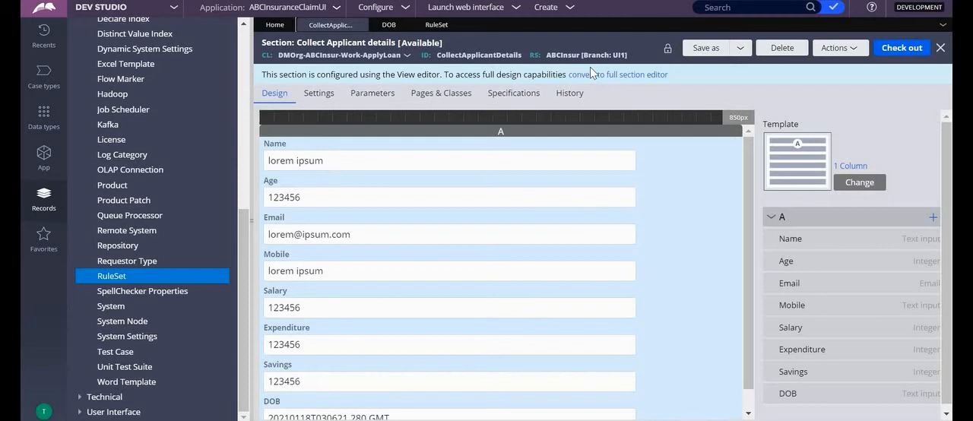
click(43, 412)
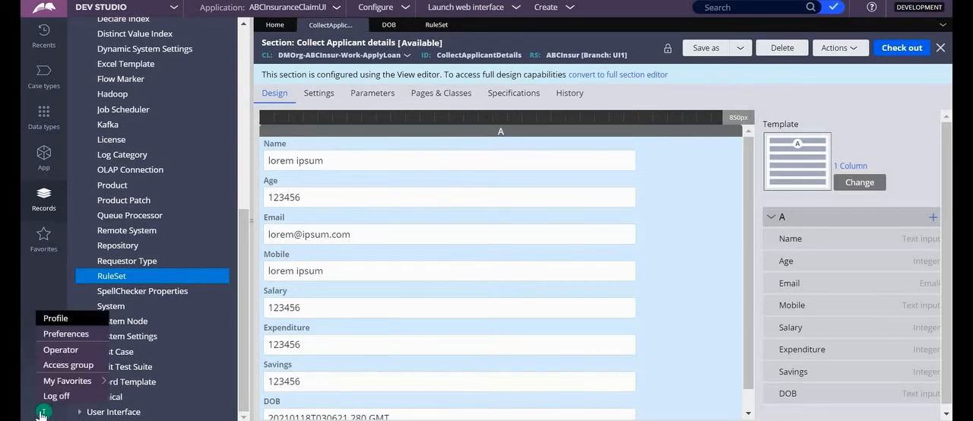
click(56, 319)
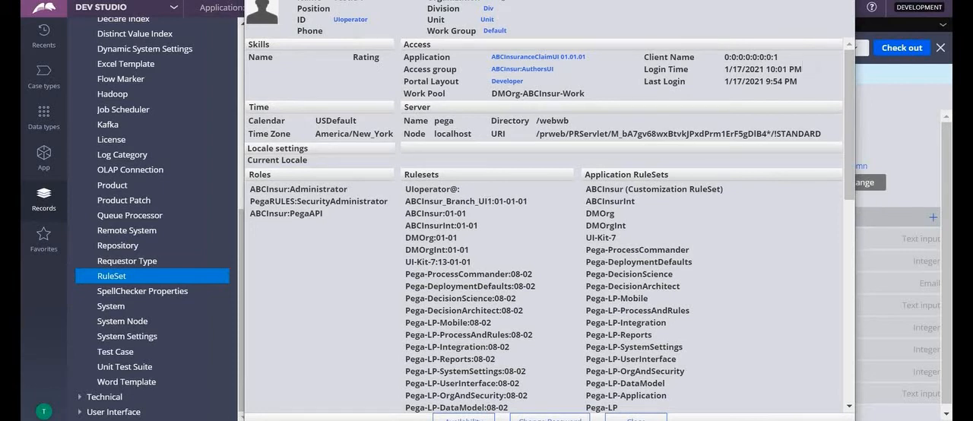
click(839, 1)
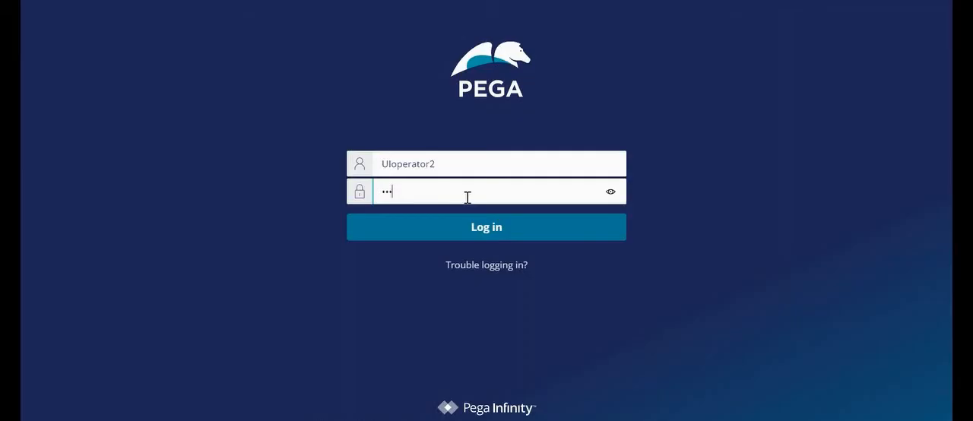
Sign in as UIoperator2 with the account password and open the CollectApplicantDetails section of the ApplyLoan class
text(es)
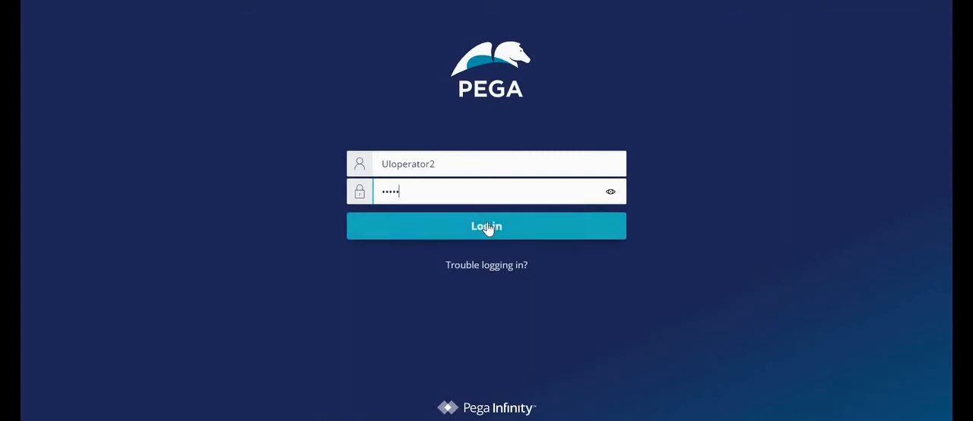
click(488, 226)
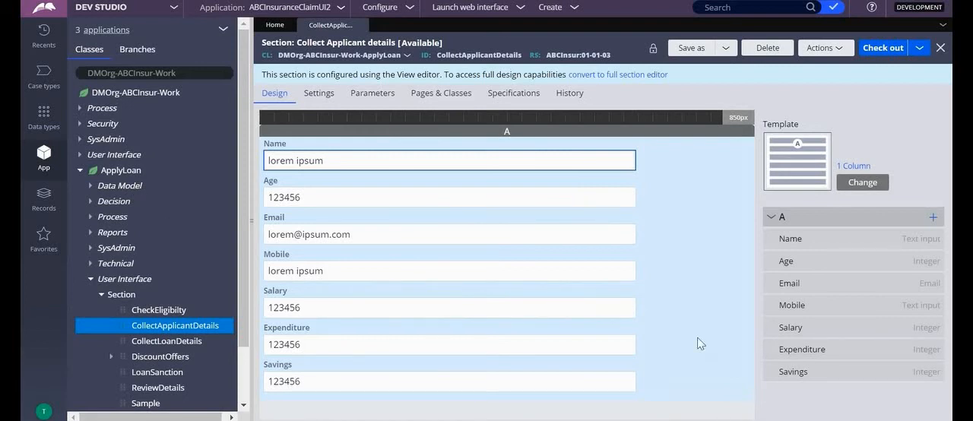
Change the CollectApplicantDetails section's template to 2 Column
click(862, 182)
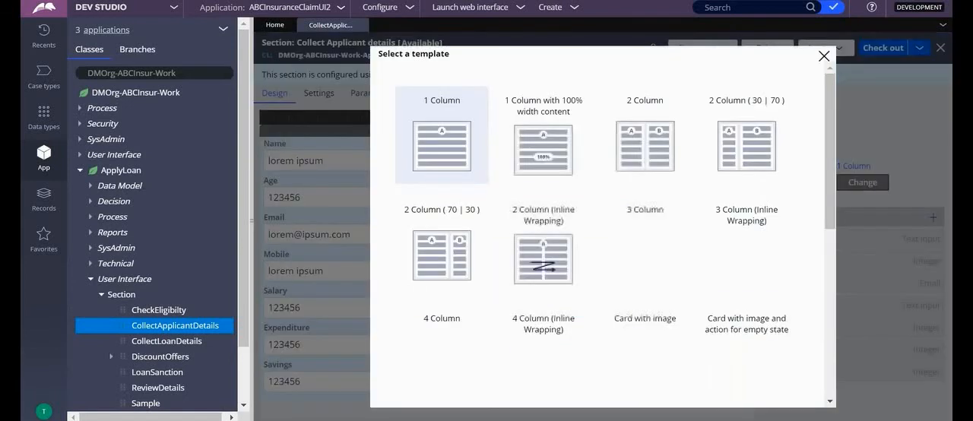
click(647, 145)
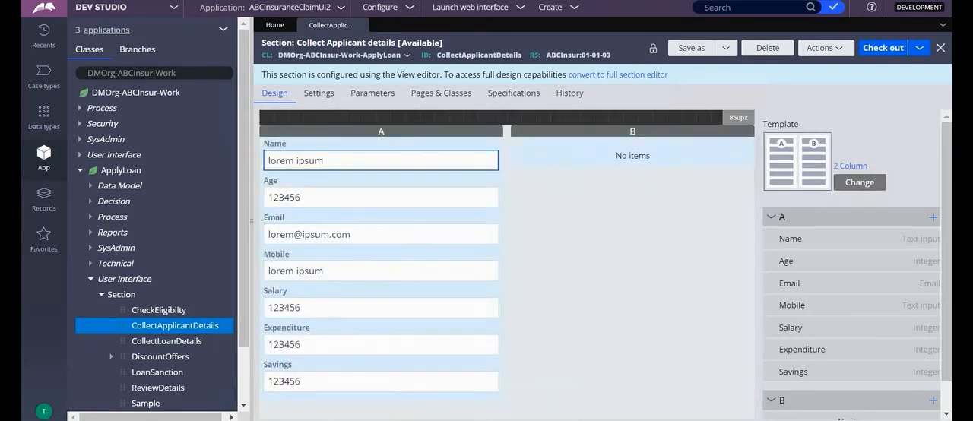
Check out the CollectApplicantDetails section to the UI2 branch
click(919, 50)
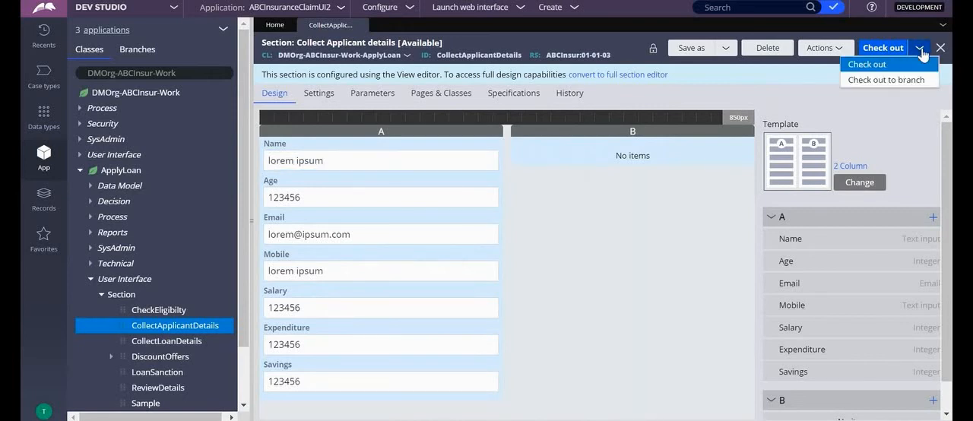
click(886, 80)
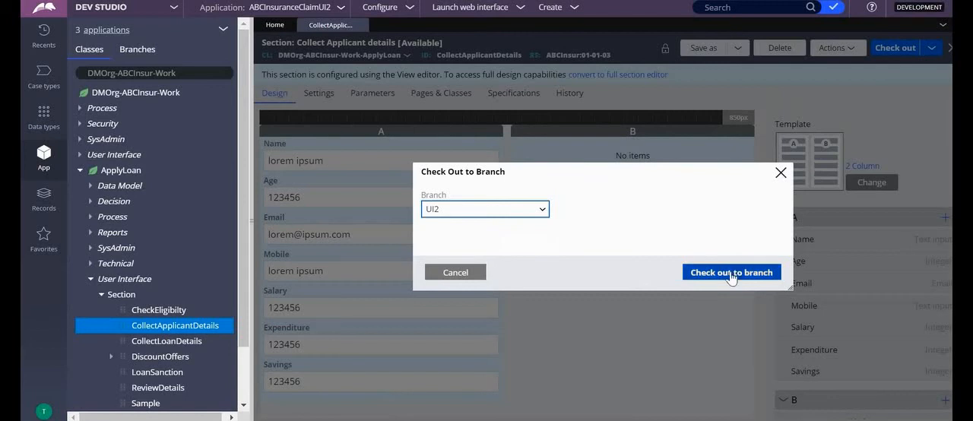
click(730, 276)
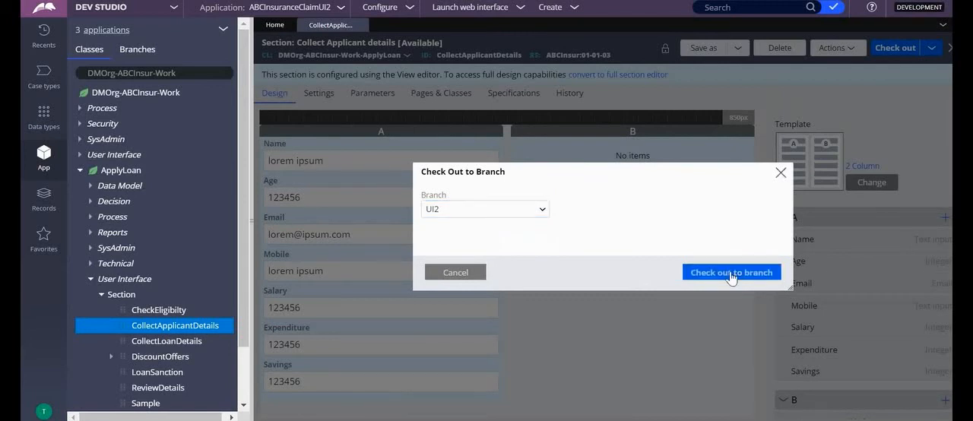
click(730, 275)
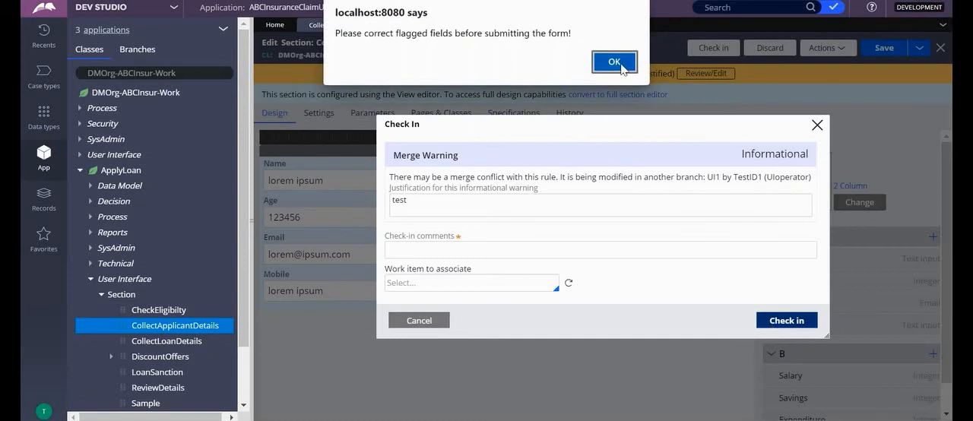
Clear the merge warning justification and check in the branched section with the check-in comment "test"
click(615, 60)
double_click(433, 202)
key(BackSpace)
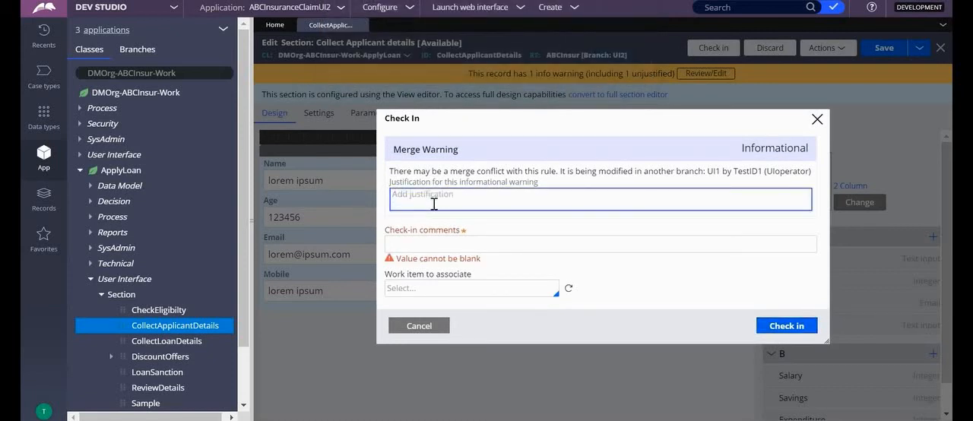
click(443, 242)
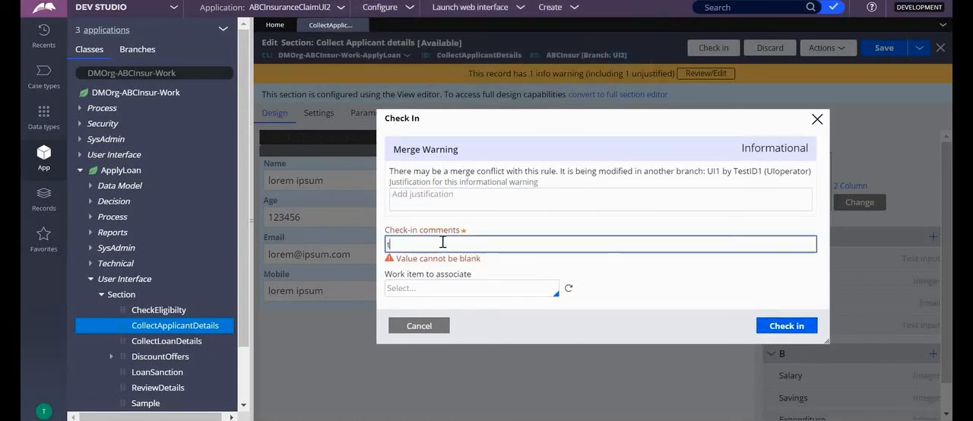
text(test)
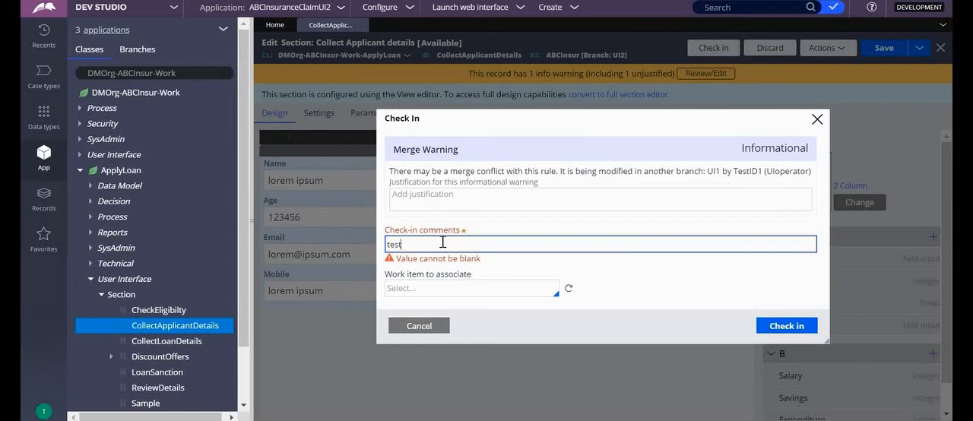
click(777, 326)
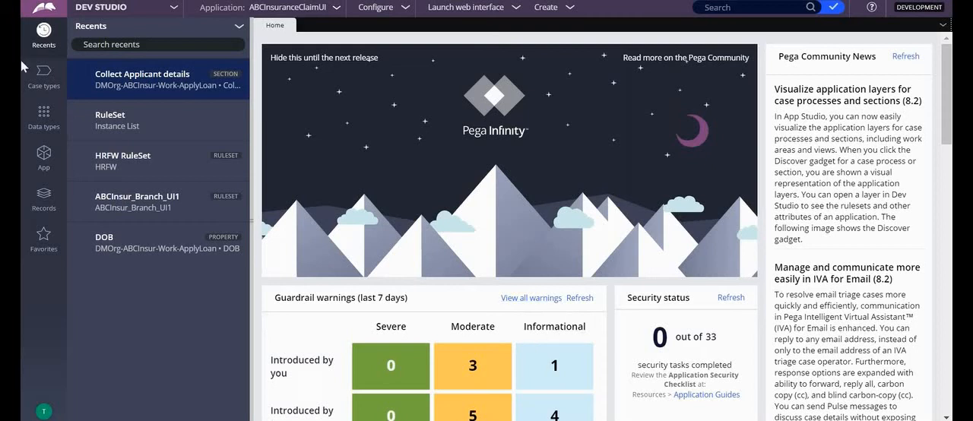
Review the Apply Loan case, then open the UI1 development branch from the ABCInsuranceClaimUI application definition
click(45, 76)
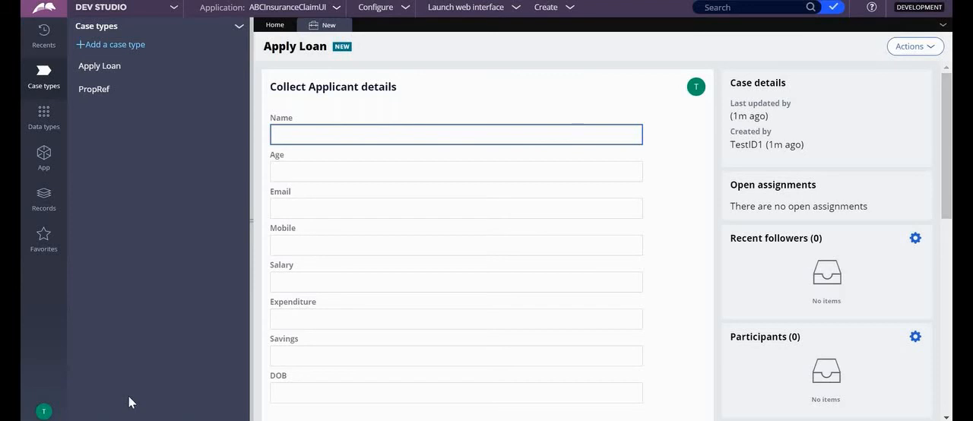
click(99, 66)
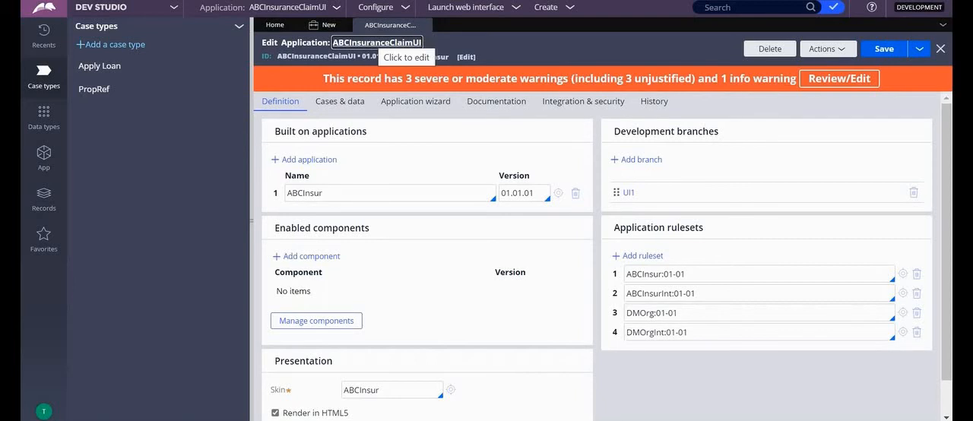
click(627, 194)
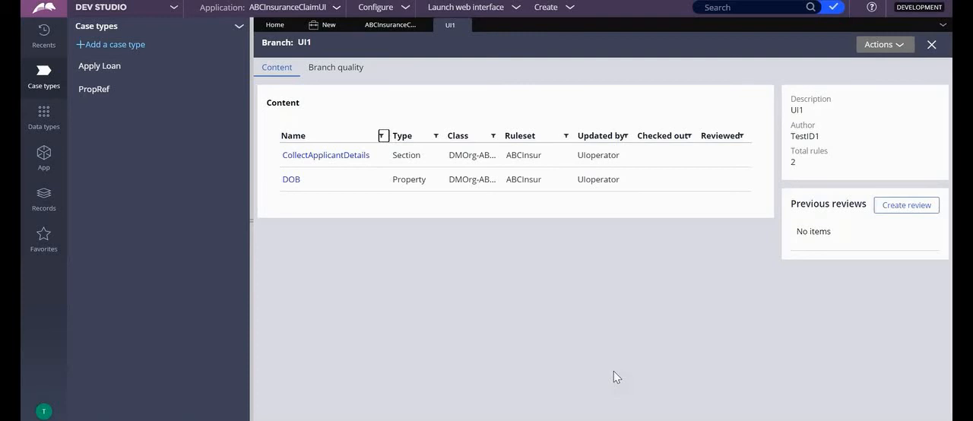
Merge the UI1 branch into the ABCInsur ruleset with 01-01-04 as the target version
click(898, 48)
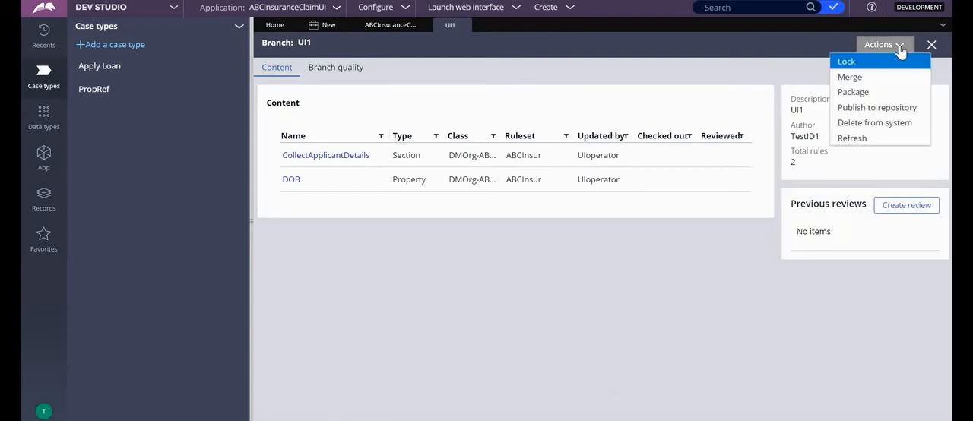
click(874, 76)
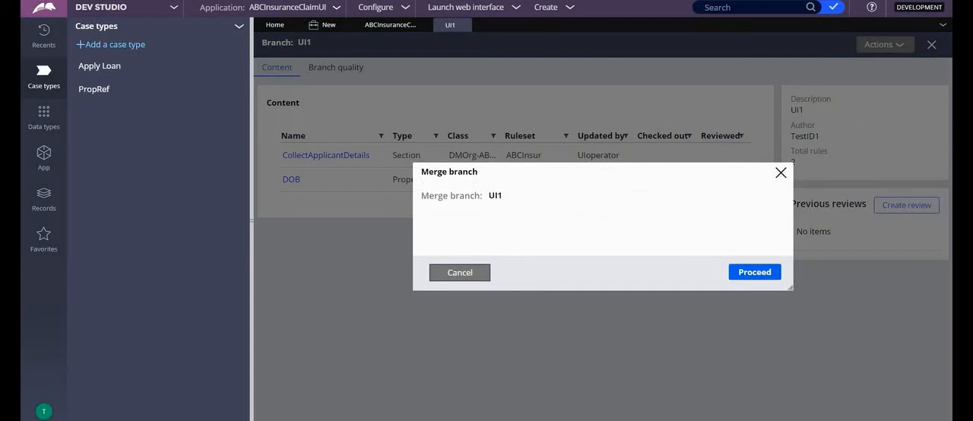
click(765, 270)
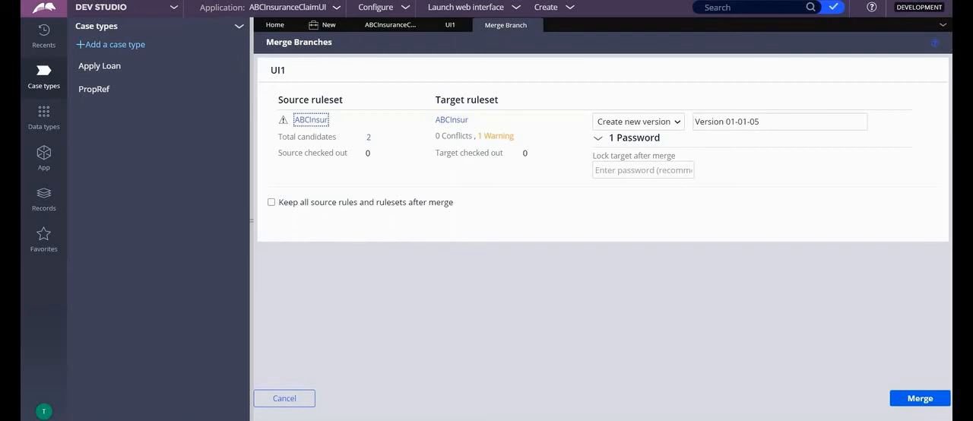
click(661, 123)
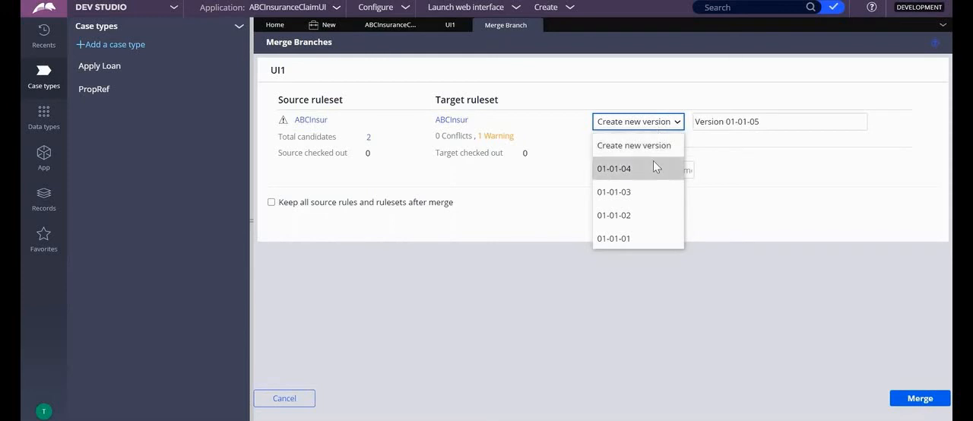
click(655, 165)
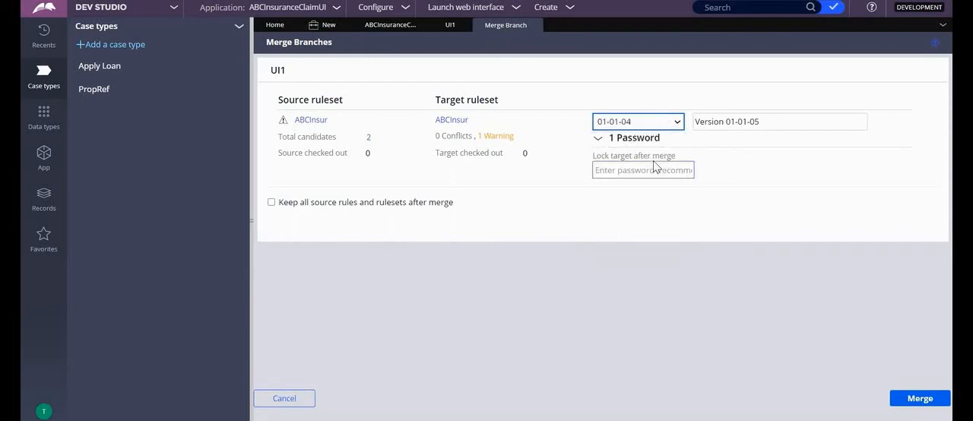
click(776, 212)
click(916, 395)
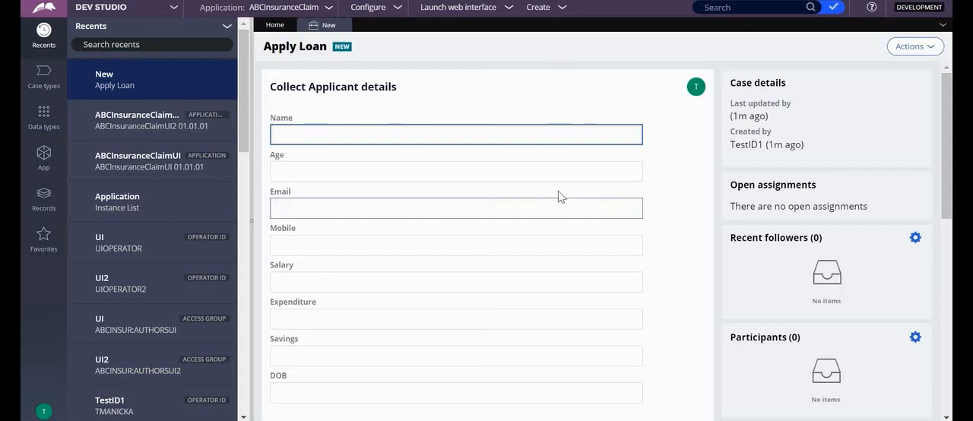
Log off and sign in as UIoperator2 with the account password
click(44, 411)
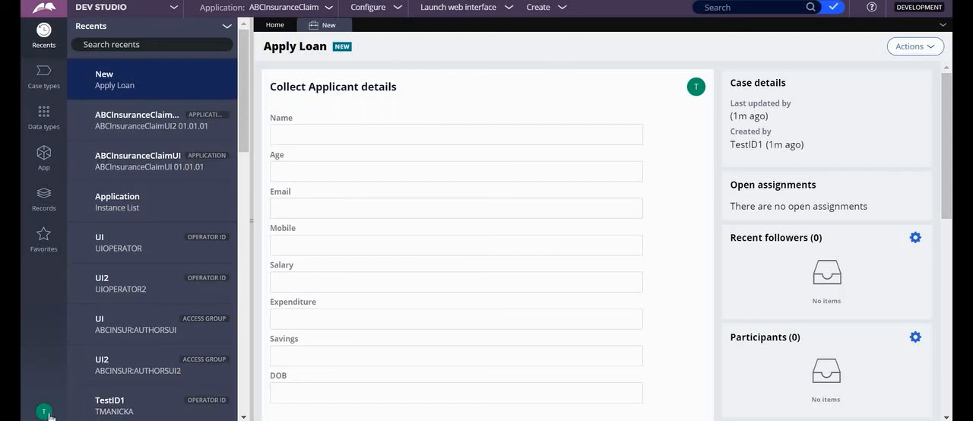
click(56, 398)
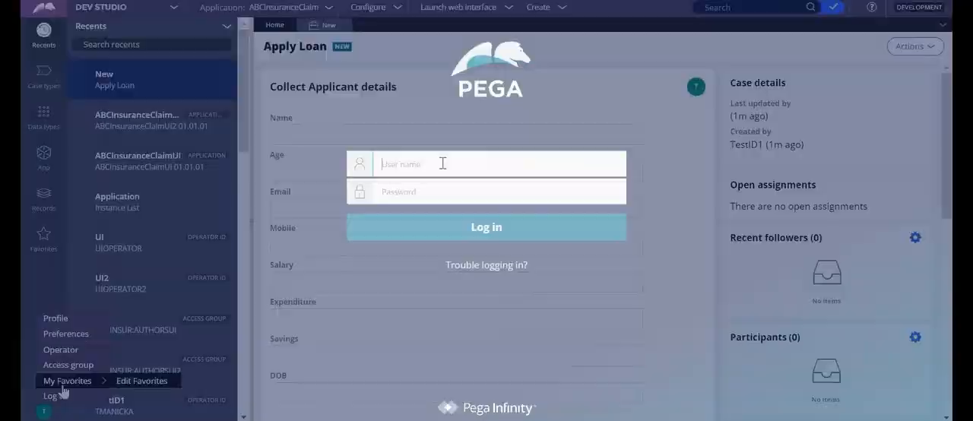
text(UIope)
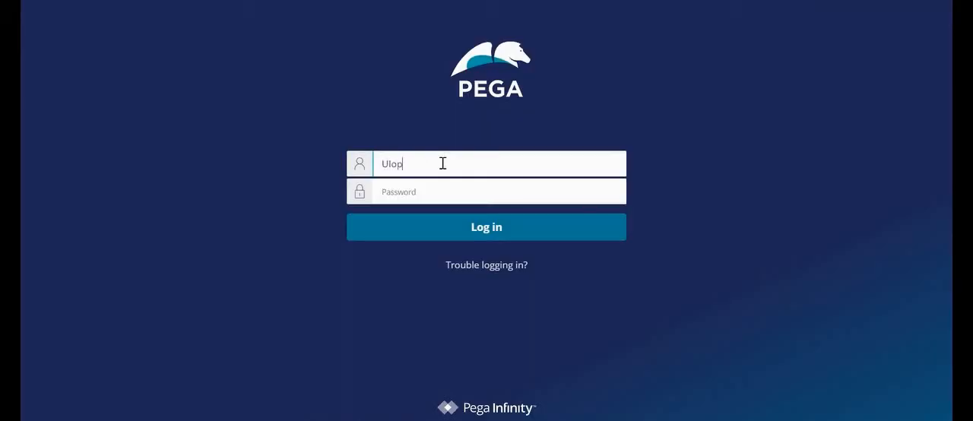
text(rator2)
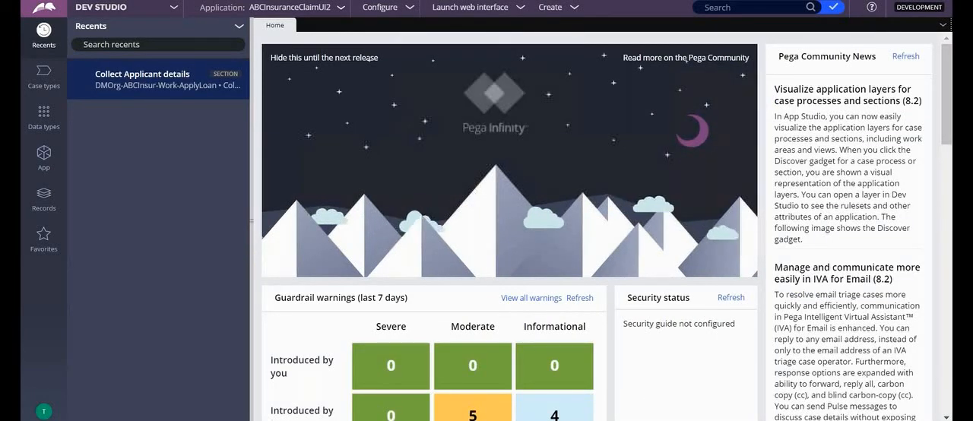
Open the UI2 branch from the ABCInsuranceClaimUI2 application definition and start merging it
click(341, 9)
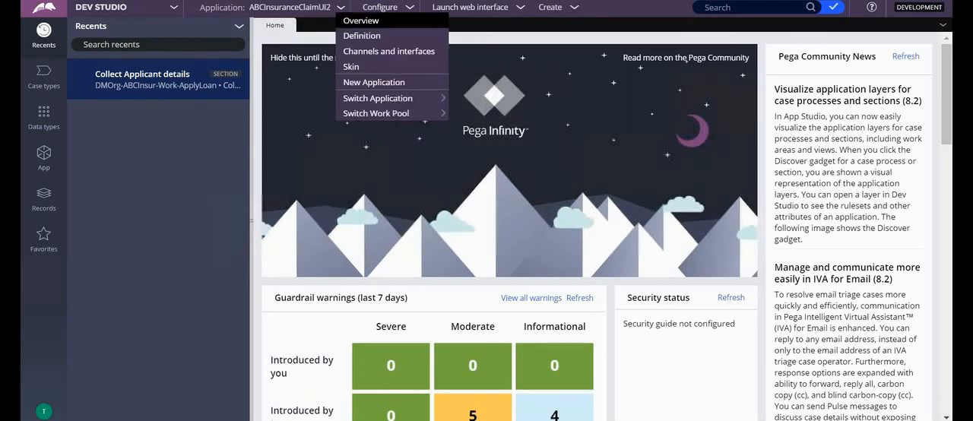
click(362, 35)
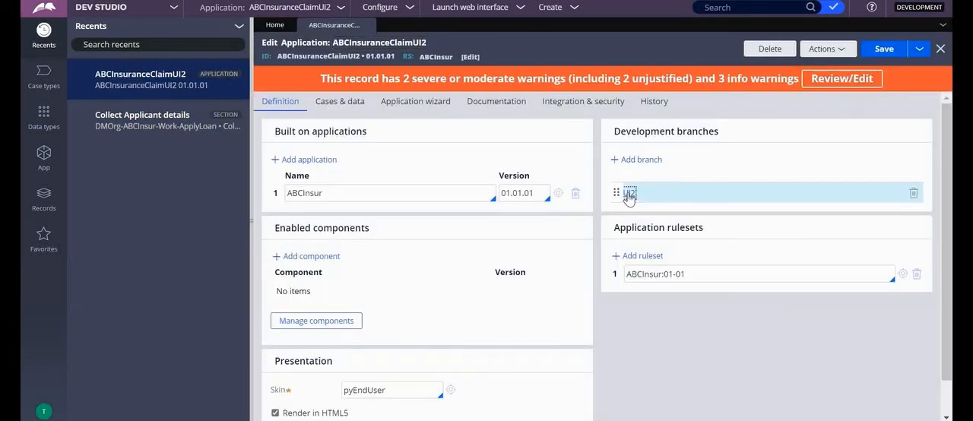
click(628, 194)
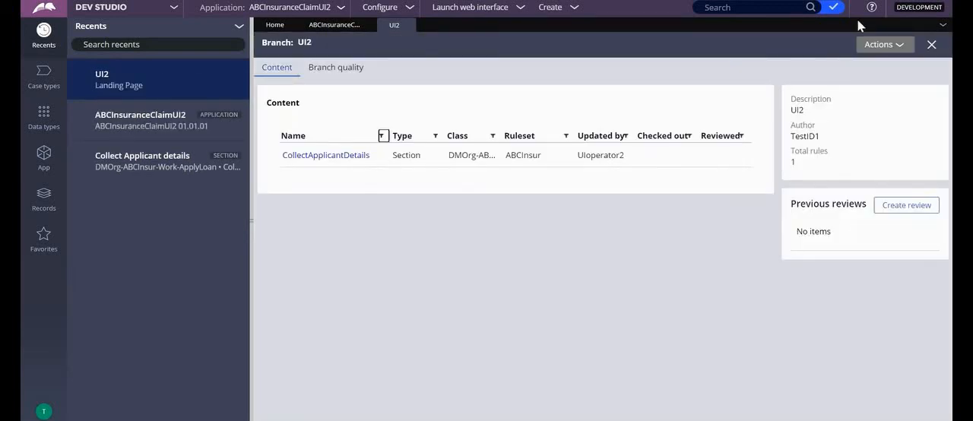
click(899, 46)
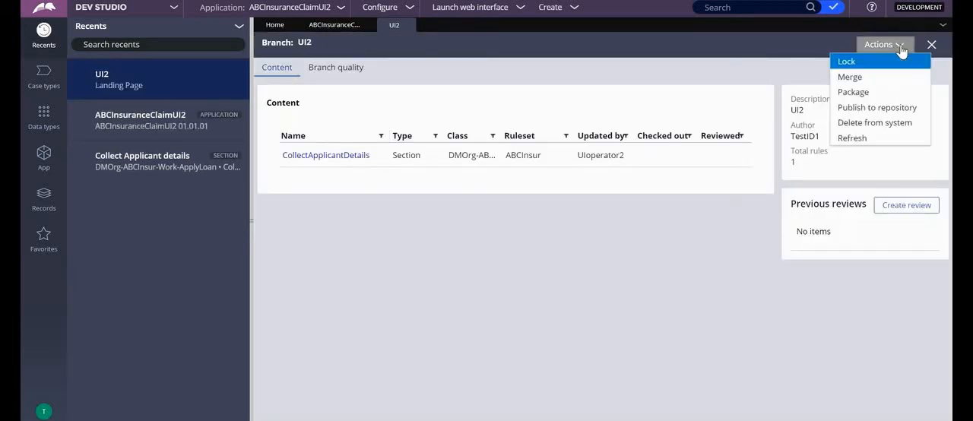
click(866, 79)
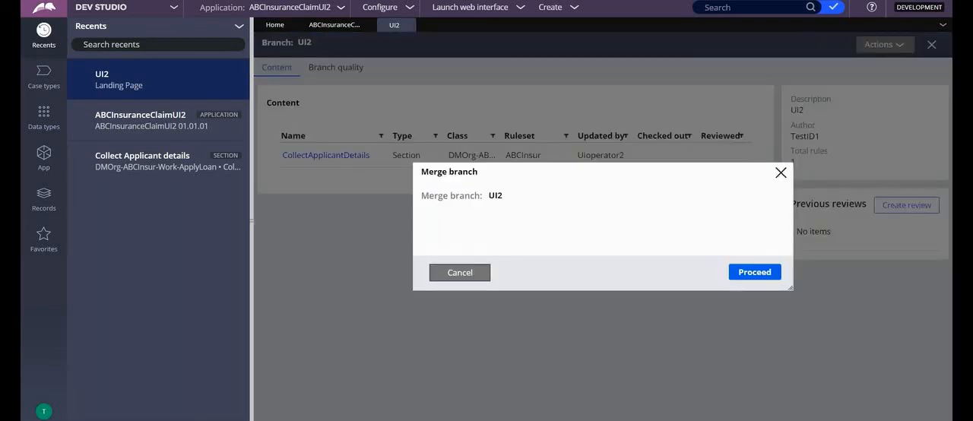
click(754, 272)
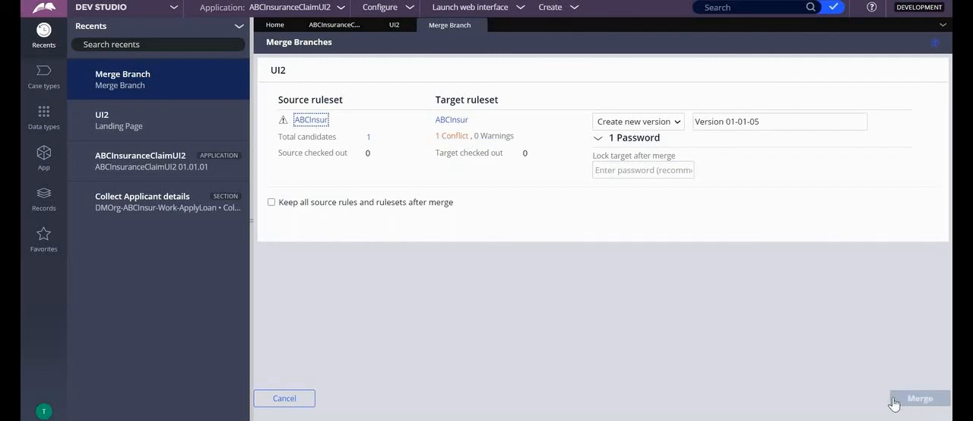
Open the UI2 merge conflict details and both the branch and ABCInsur:01-01-04 versions of the CollectApplicantDetails section
click(446, 138)
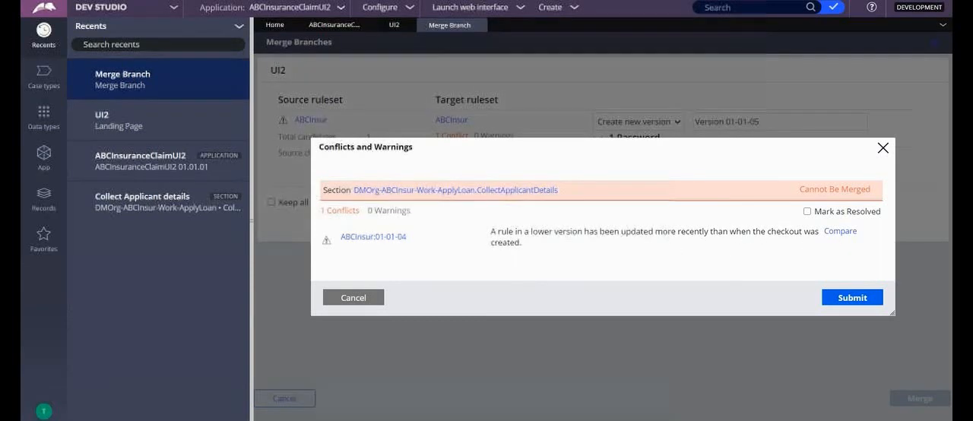
click(840, 231)
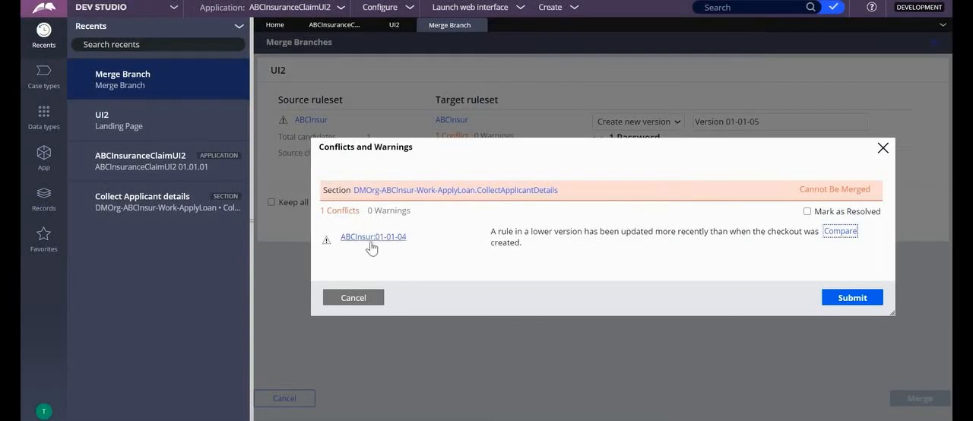
click(425, 192)
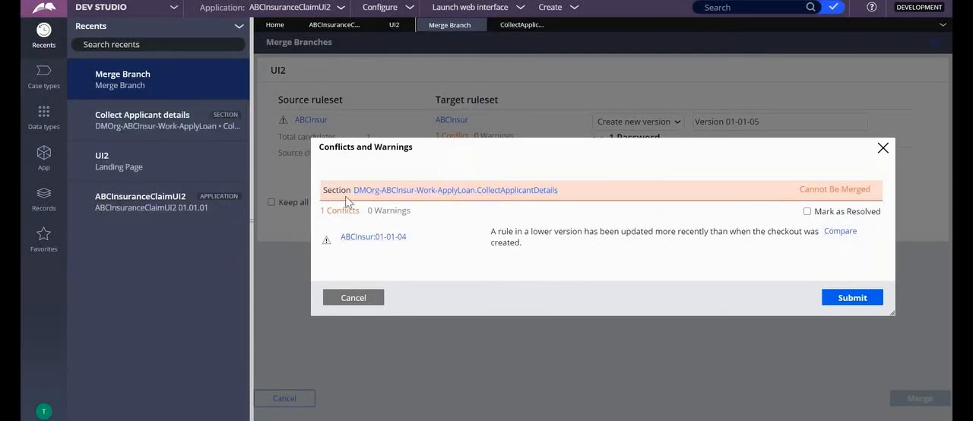
click(362, 237)
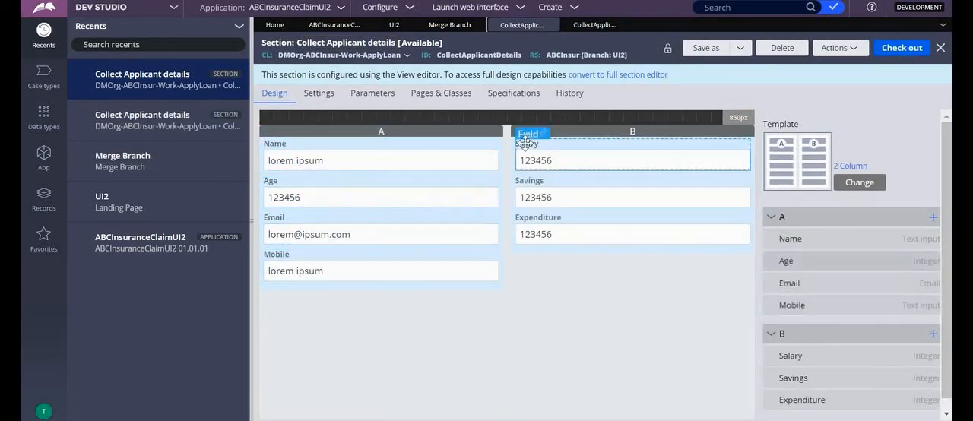
Compare the template and fields of the 01-01-04 section with those of the UI2 branch version
click(445, 25)
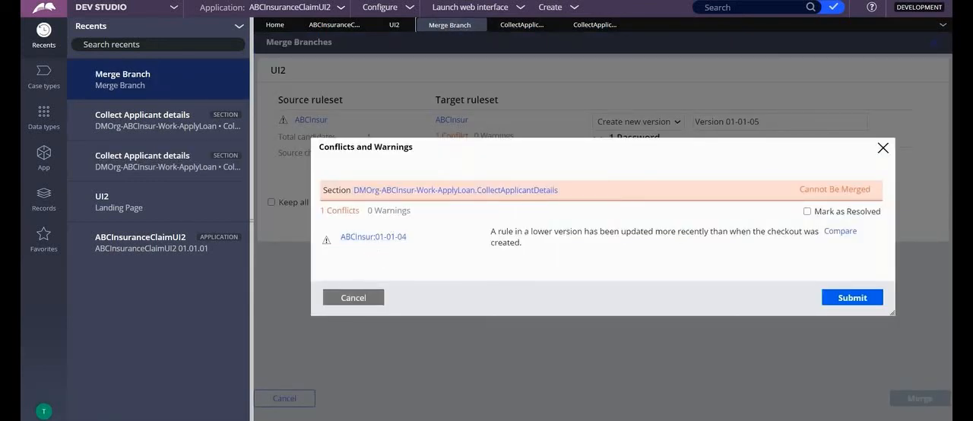
click(596, 24)
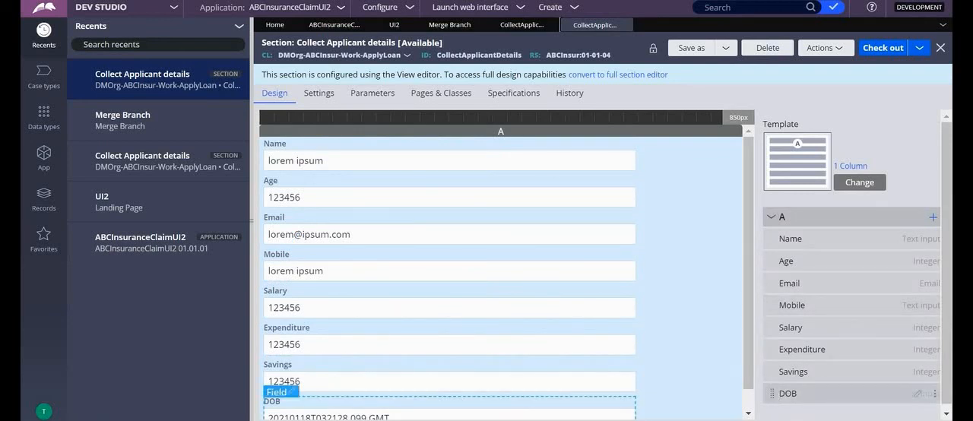
click(452, 25)
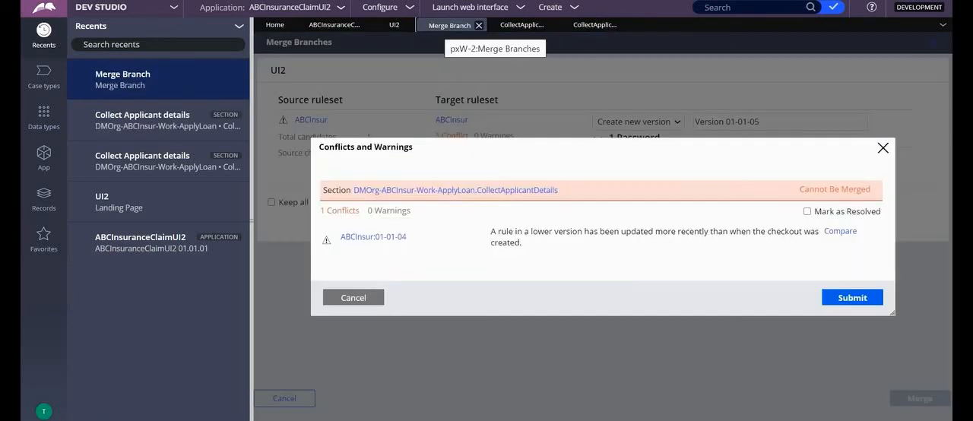
click(384, 24)
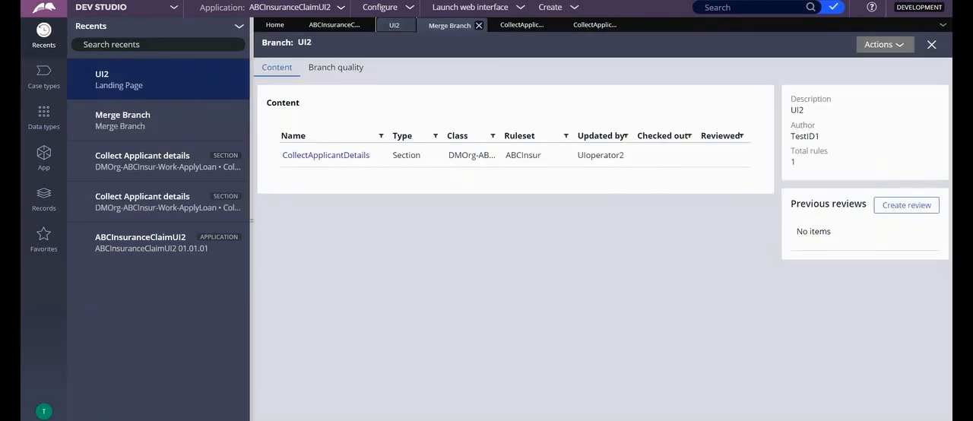
click(512, 27)
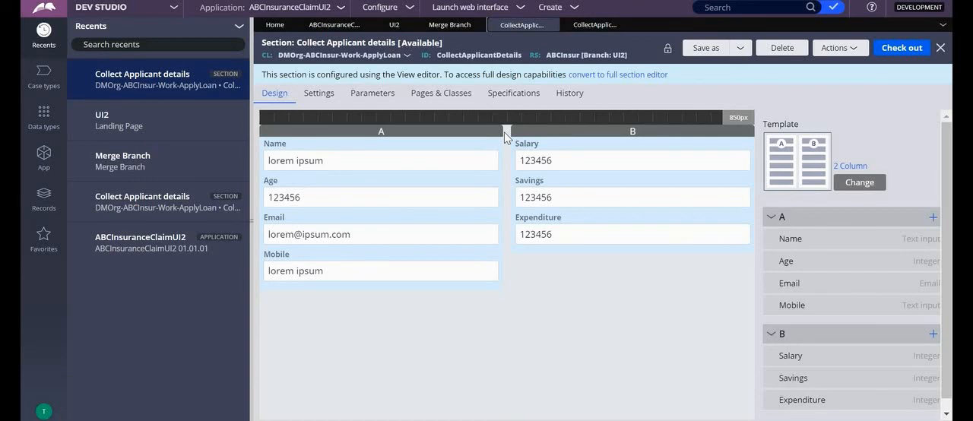
Mark the CollectApplicantDetails section's conflict as resolved in the UI2 branch merge and submit the resolution
click(432, 28)
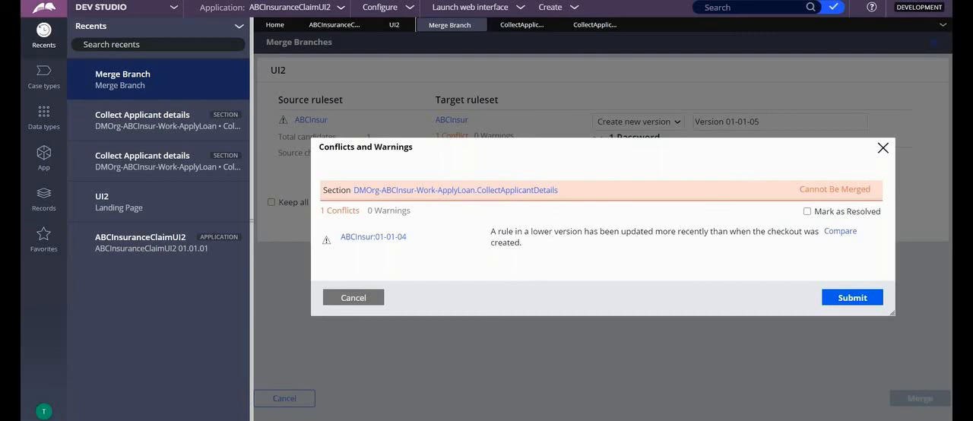
click(807, 212)
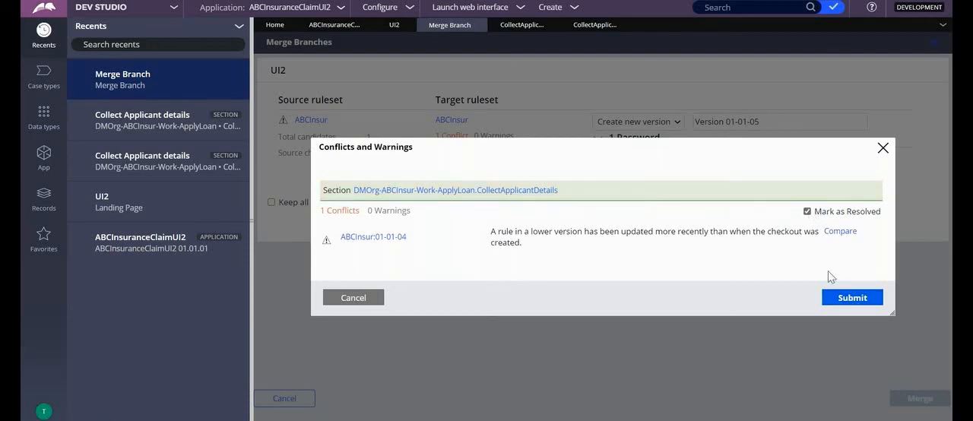
click(839, 303)
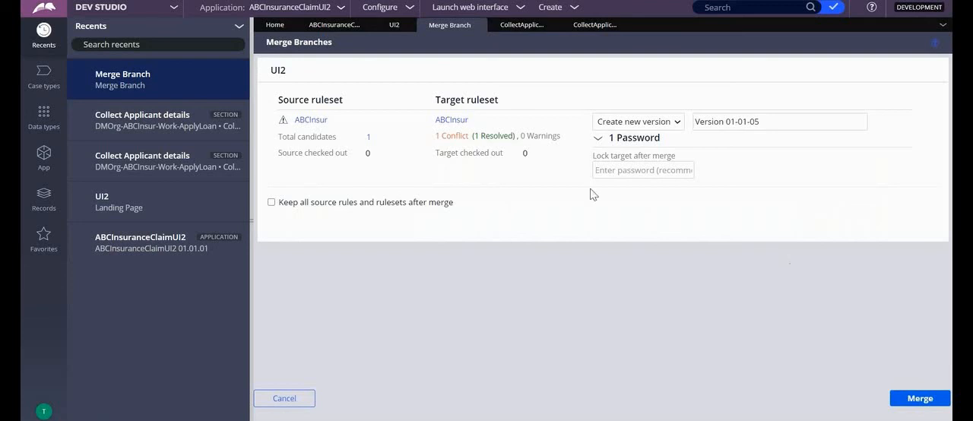
Set the target ABCInsur ruleset version to 01-01-04 and merge the UI2 branch into it
click(648, 123)
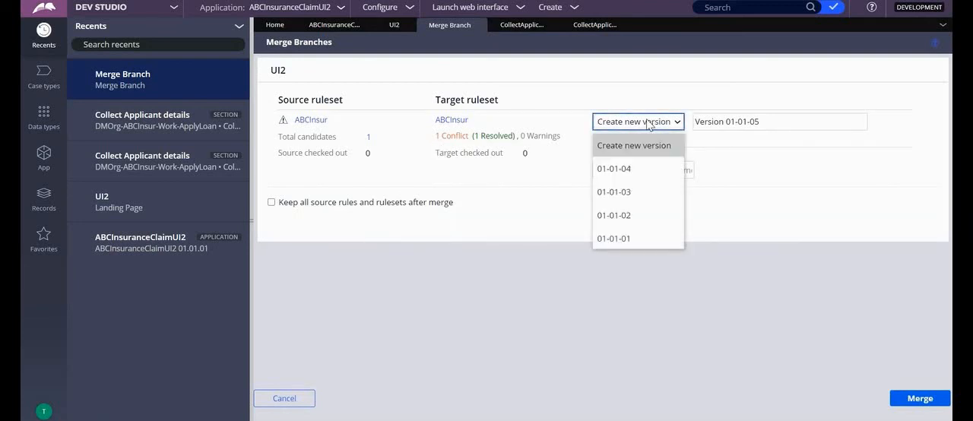
click(623, 168)
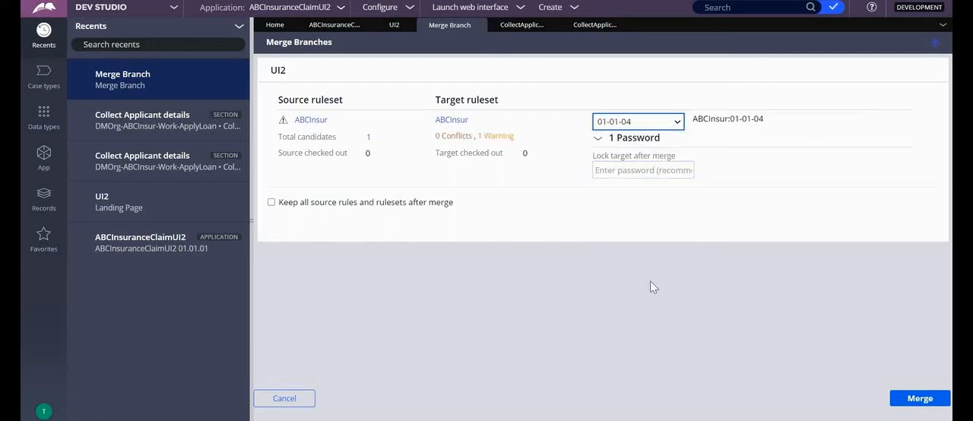
click(913, 403)
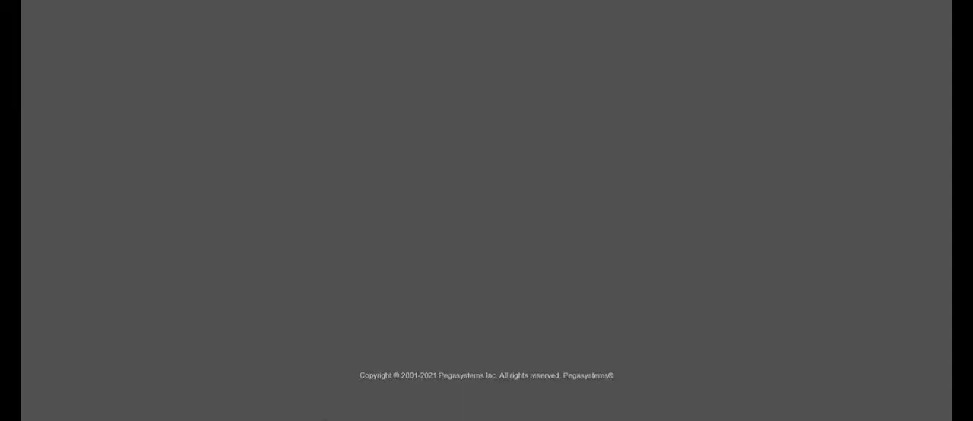
Start signing in to Pega again by entering the operator's user name
text(admin)
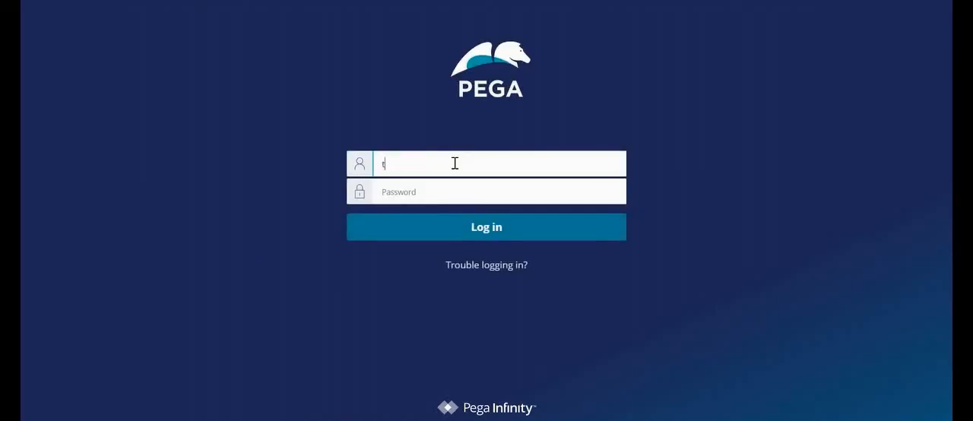